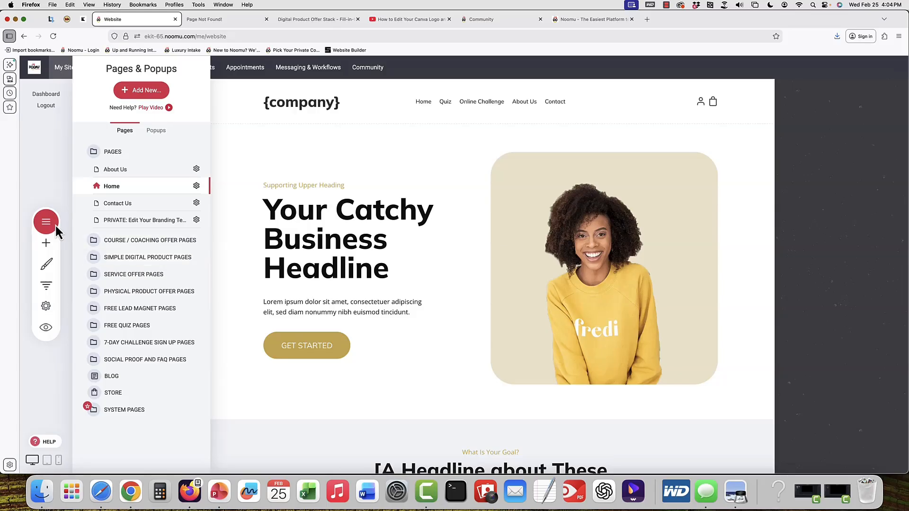
Expand the Course / Coaching Offer Pages folder in the site's page list and review the pages it contains.
left_click(49, 224)
left_click(49, 225)
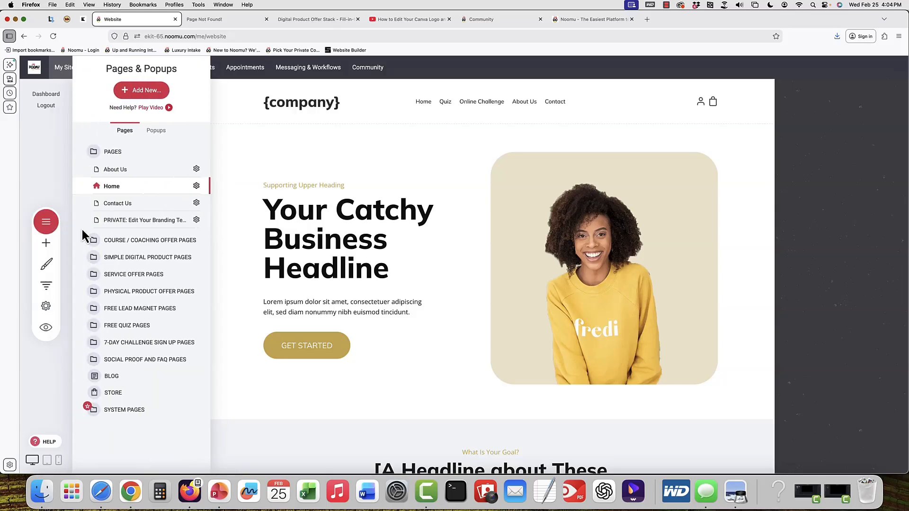
left_click(140, 240)
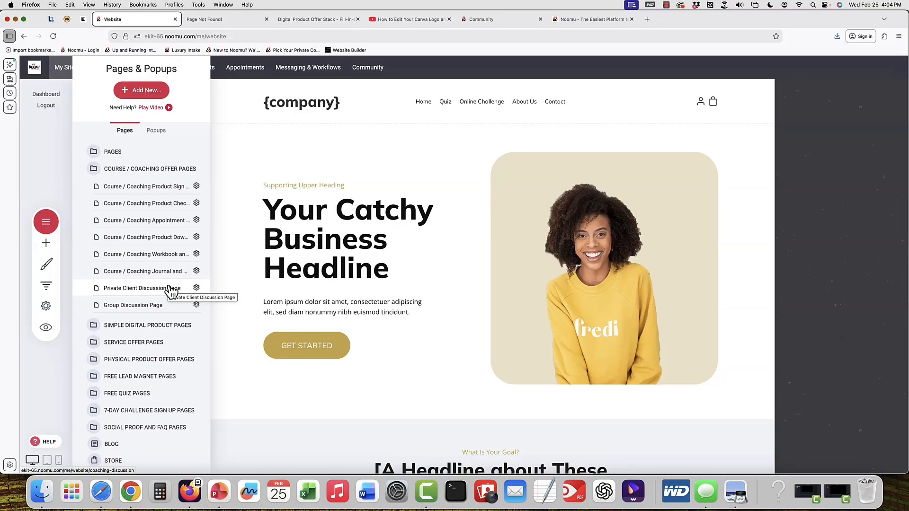
left_click(381, 186)
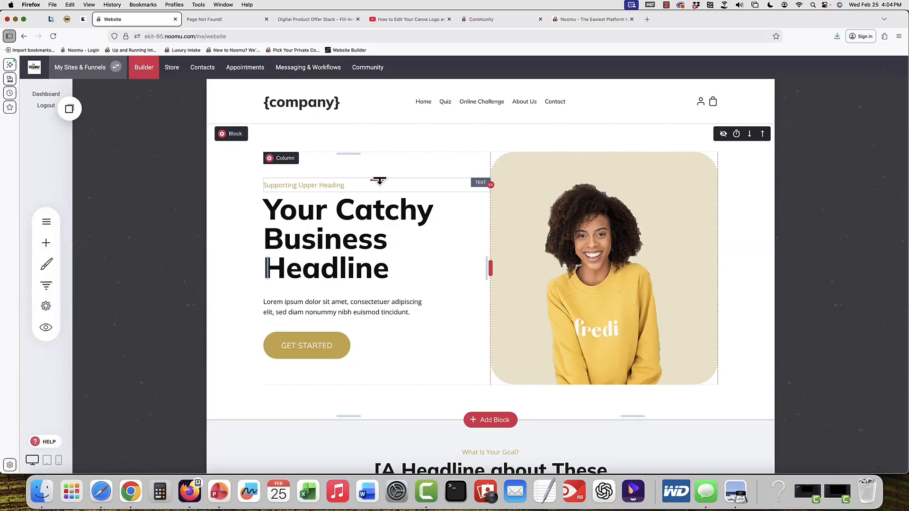
Browse the fill-in-the-blanks funnel templates available for a new funnel and leave without selecting one.
left_click(99, 72)
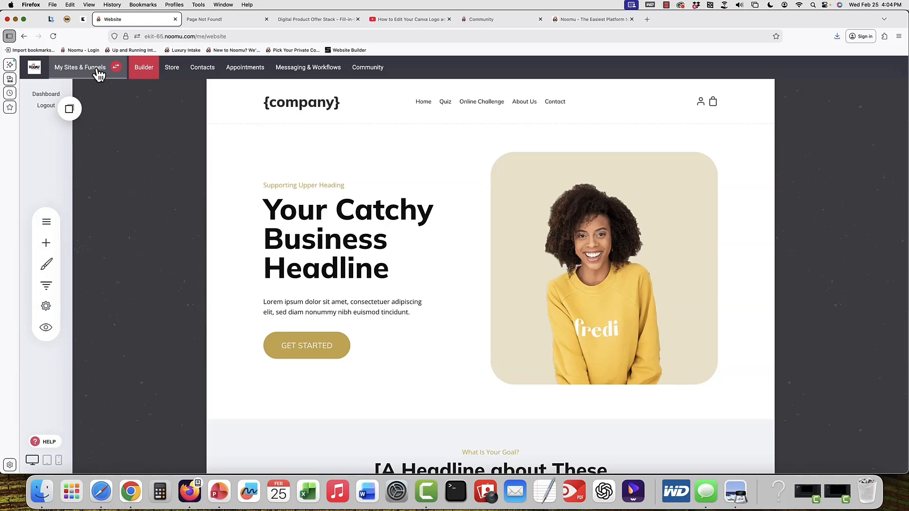
left_click(99, 72)
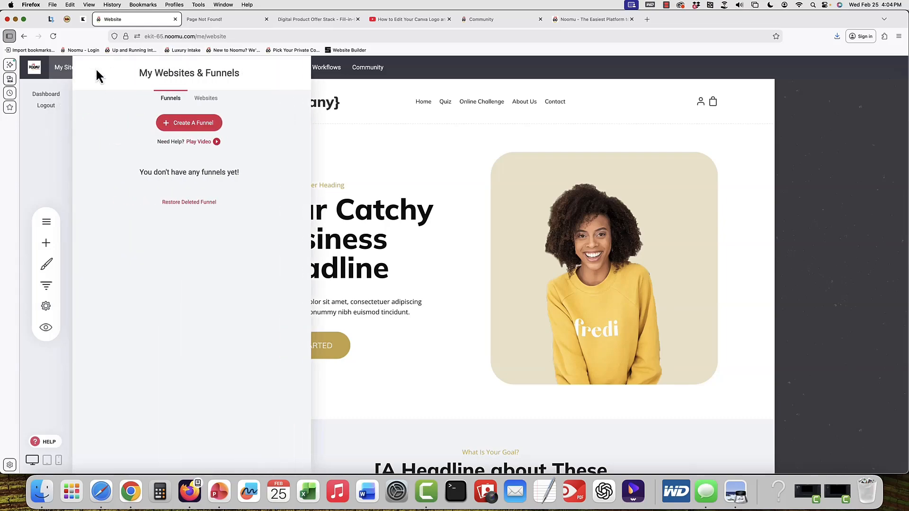
left_click(205, 125)
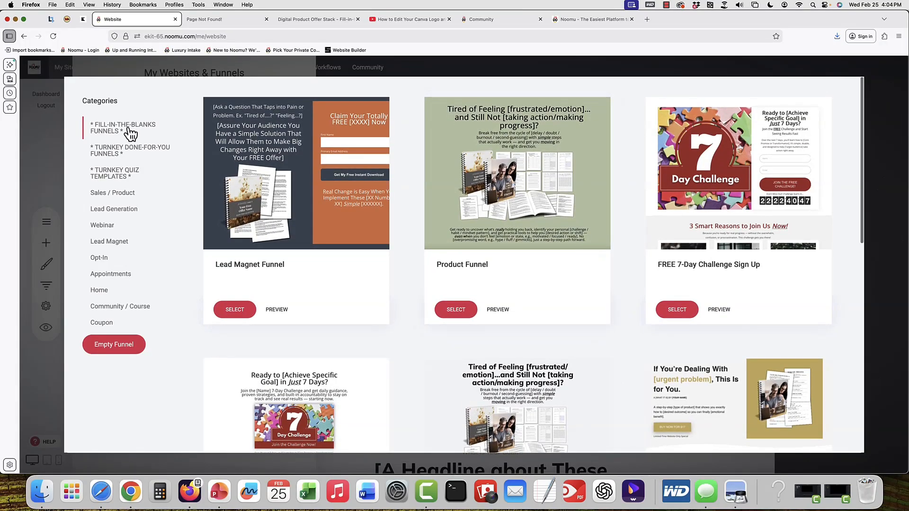
scroll(544, 182, "down", 5)
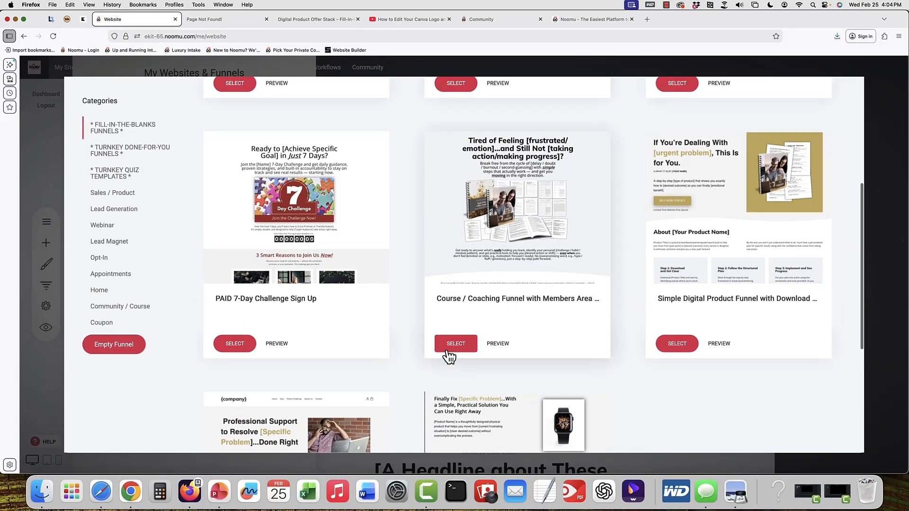
left_click(883, 177)
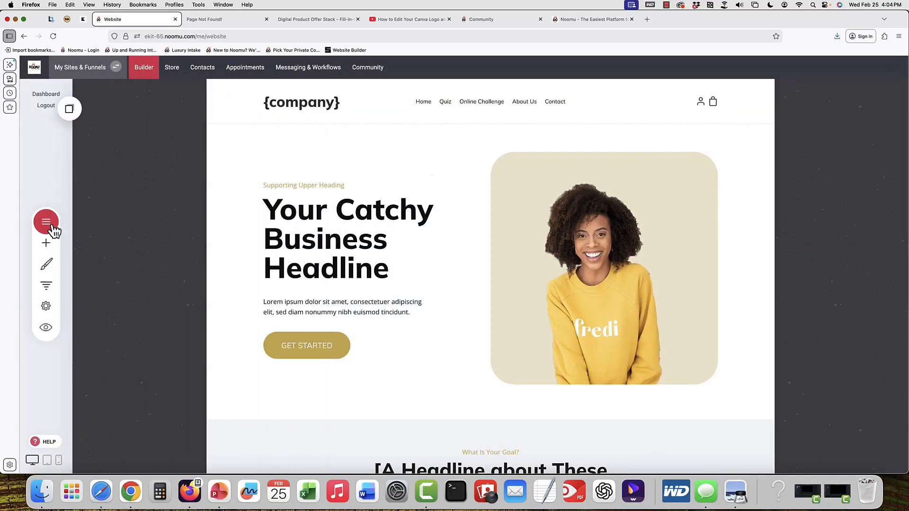
Review the Course / Coaching product sign-up, check-out and appointment pages in the Course / Coaching Offer Pages folder.
left_click(47, 223)
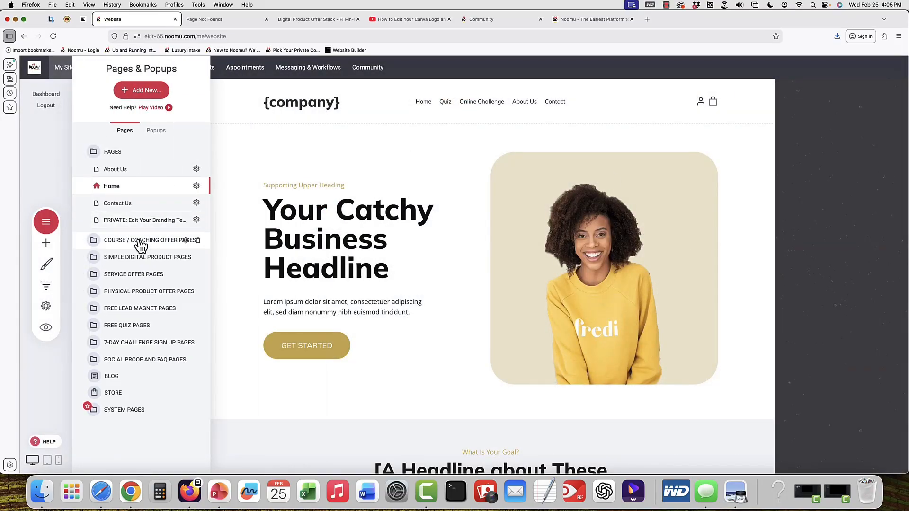
left_click(138, 242)
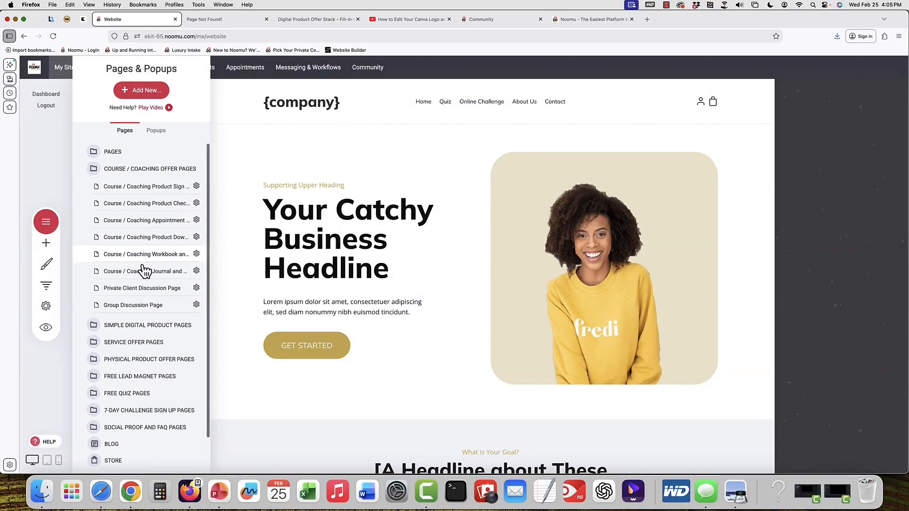
left_click(131, 190)
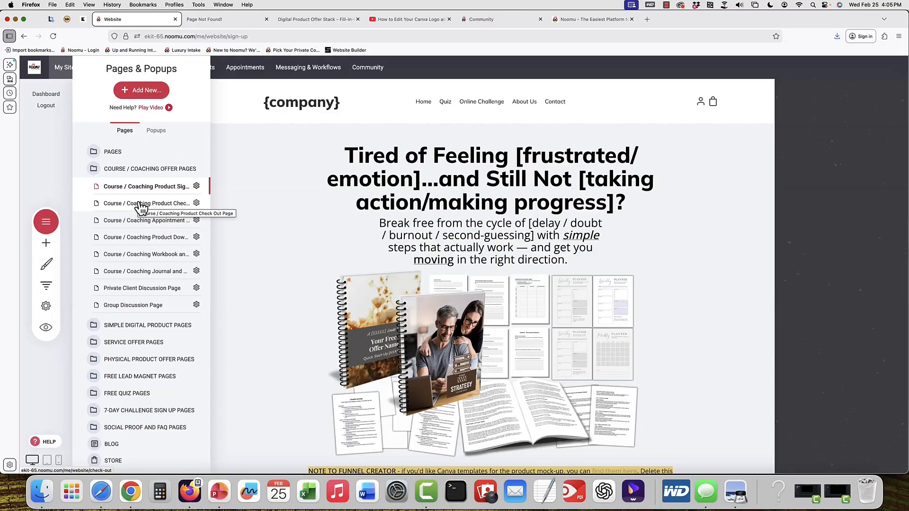
left_click(141, 205)
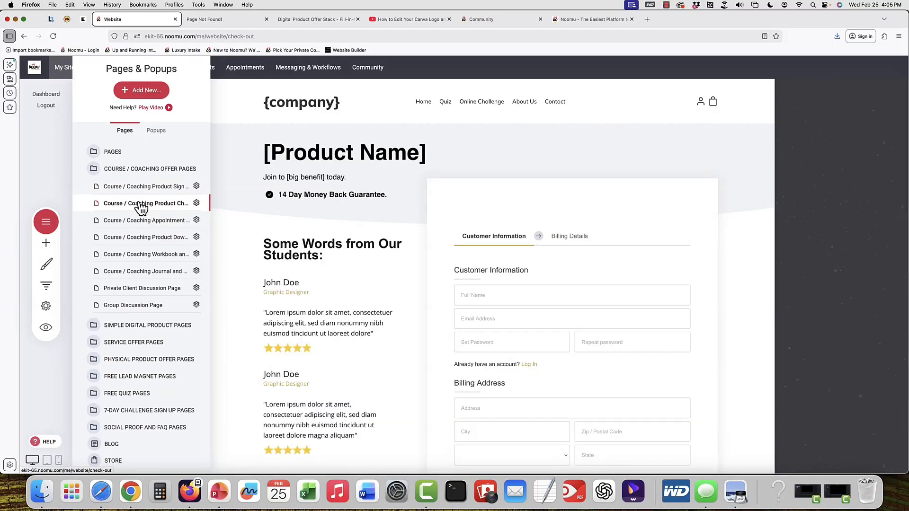
left_click(146, 221)
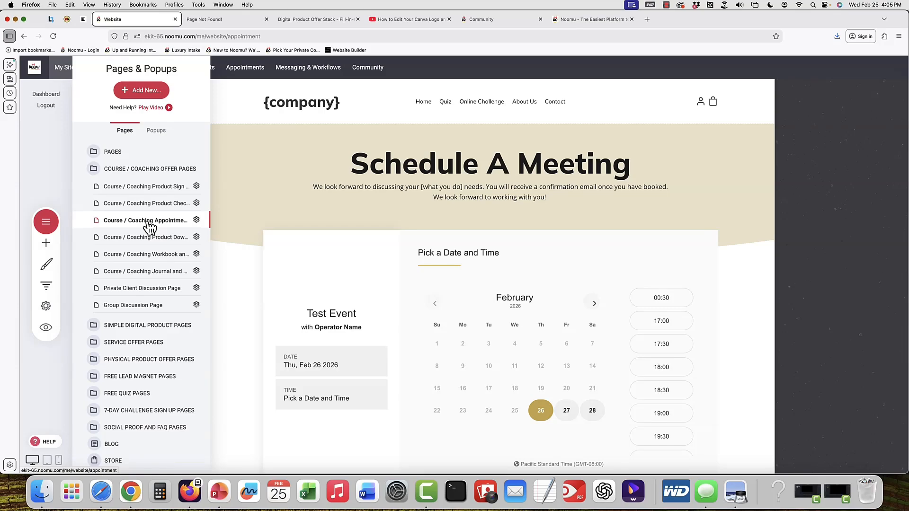
Review the Course / Coaching product download, Workbook and Checklist, and Journal and Planner pages, including their Download Components menu.
left_click(147, 238)
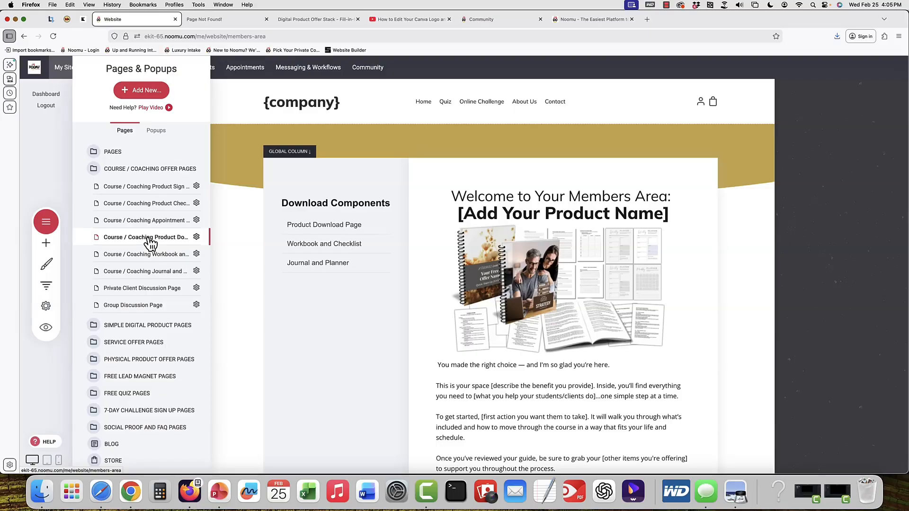
scroll(151, 243, "down", 1)
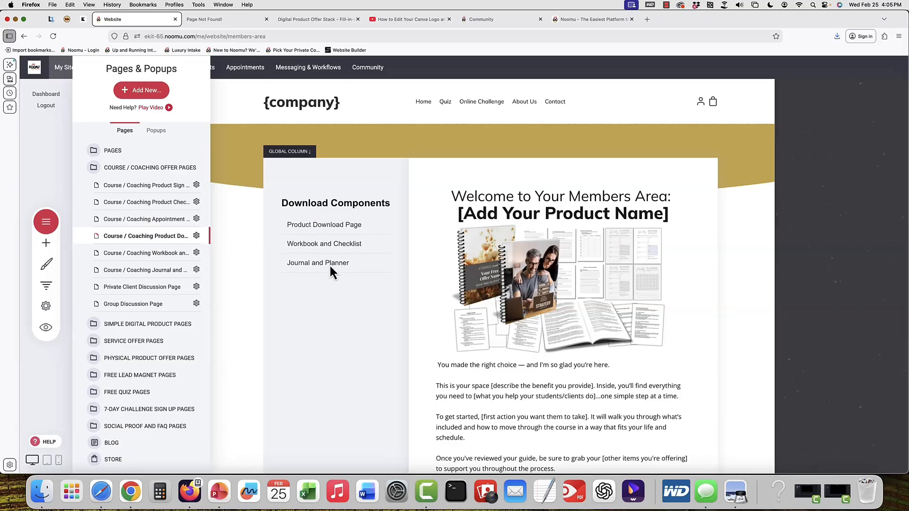
left_click(157, 255)
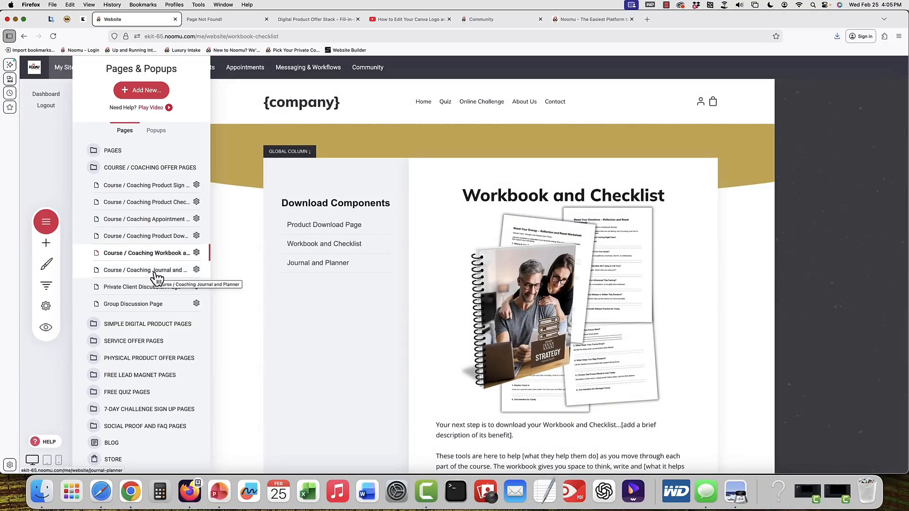
left_click(156, 273)
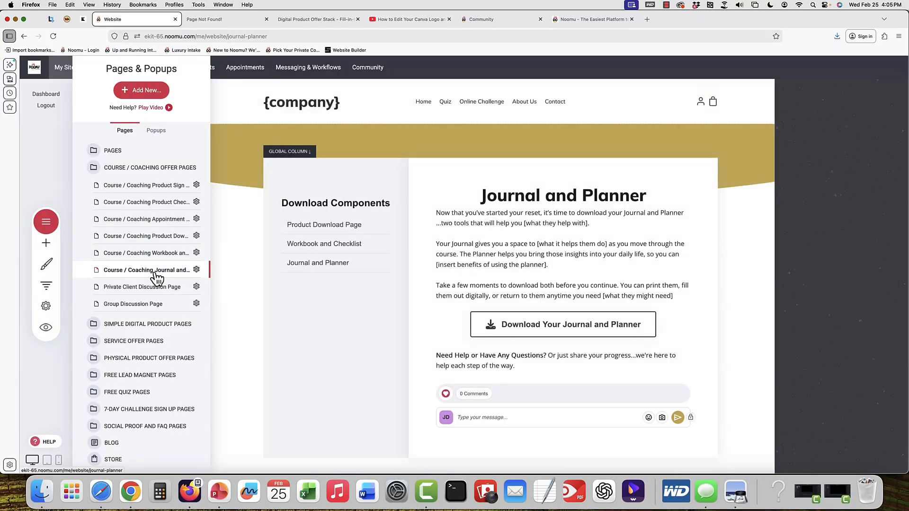
left_click(336, 220)
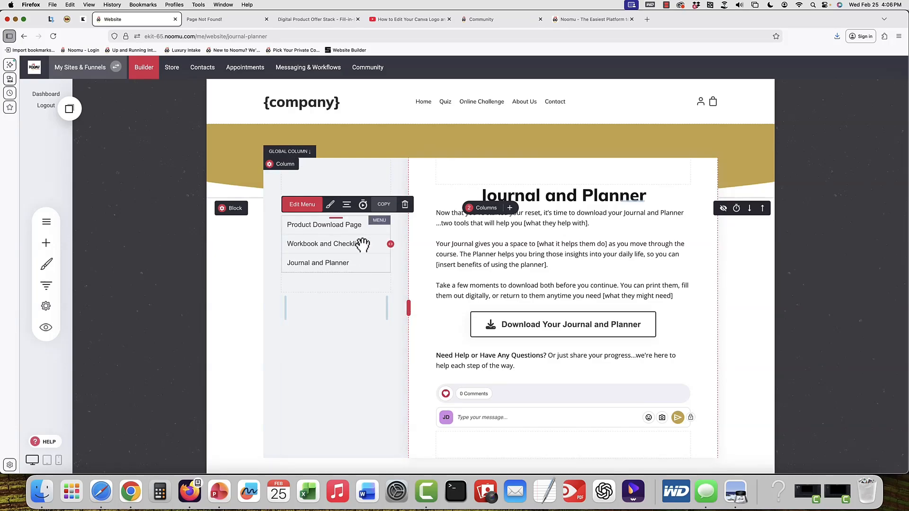
scroll(362, 244, "down", 1)
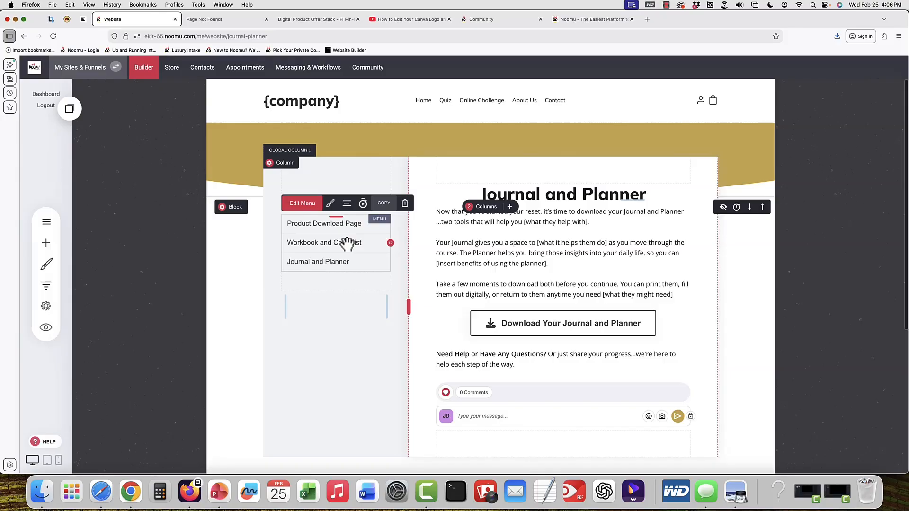
scroll(332, 245, "down", 1)
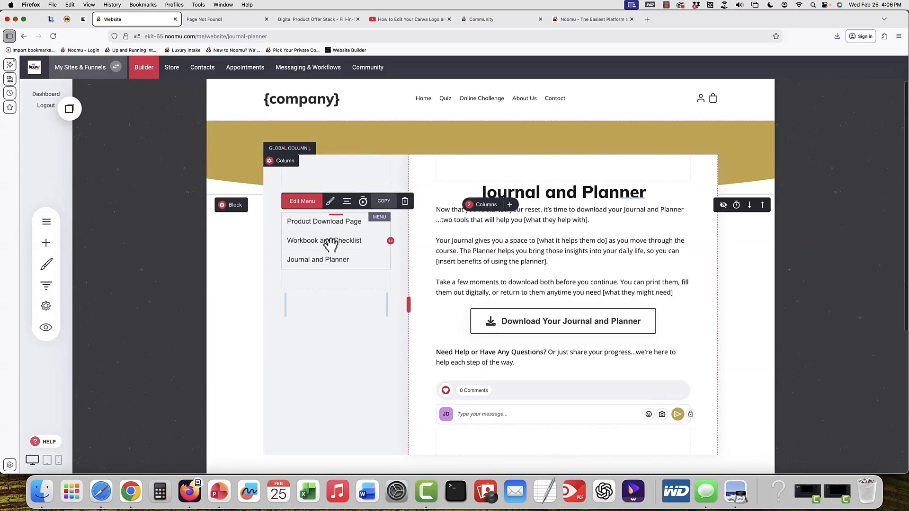
scroll(330, 244, "down", 2)
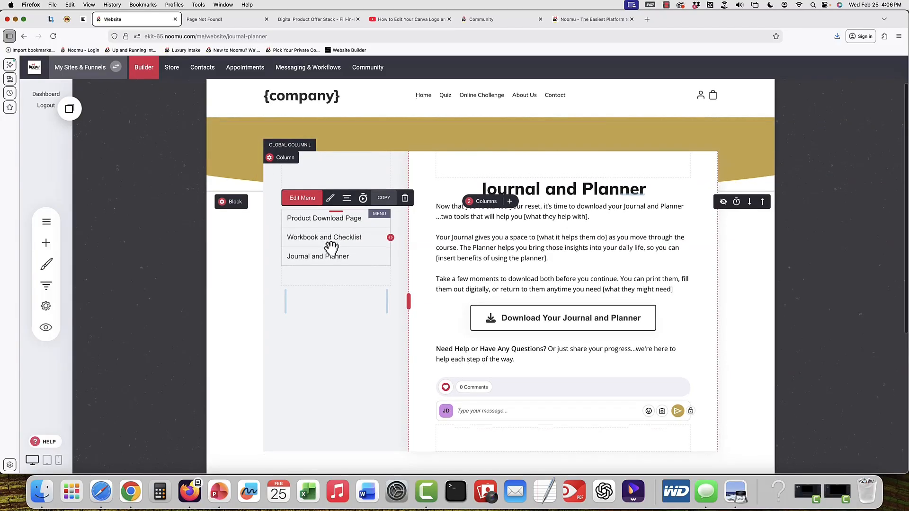
Examine the Private Client Discussion Page with its discussion board's channel type options, and the Group Discussion Page.
left_click(44, 227)
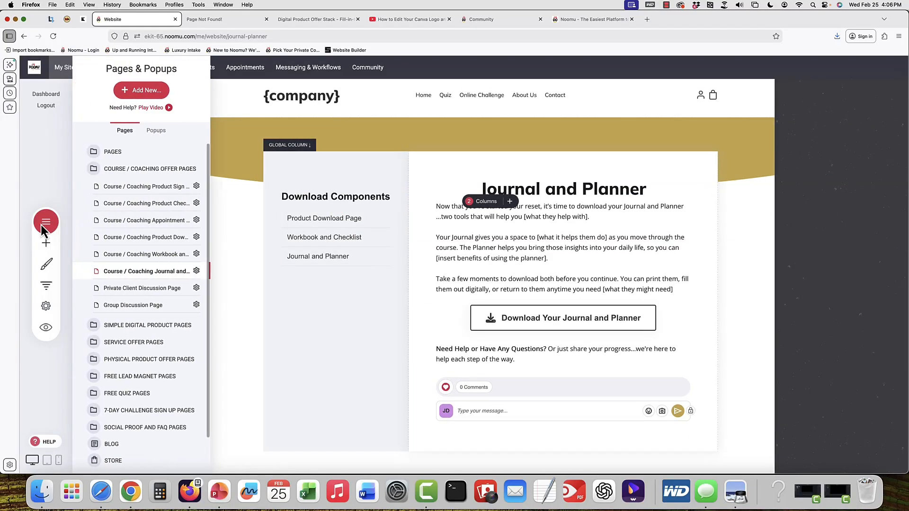
left_click(171, 290)
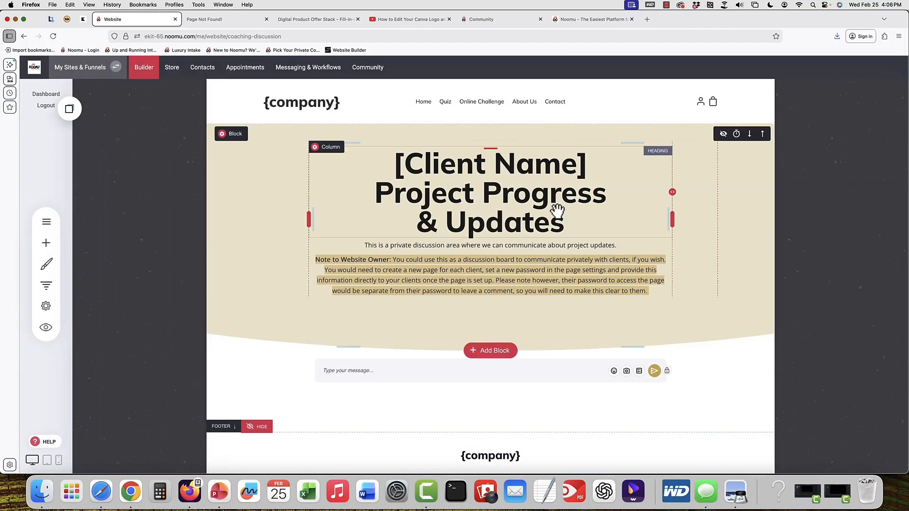
scroll(557, 209, "down", 3)
left_click(432, 310)
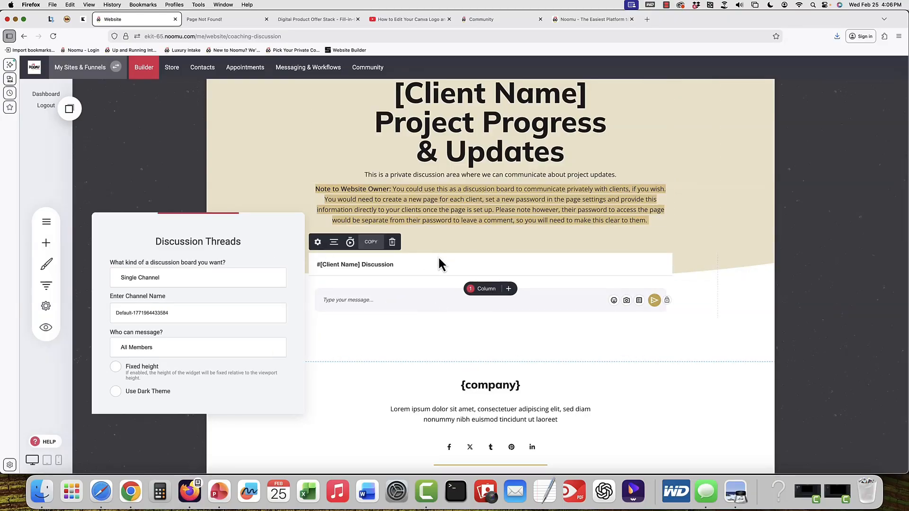
left_click(204, 280)
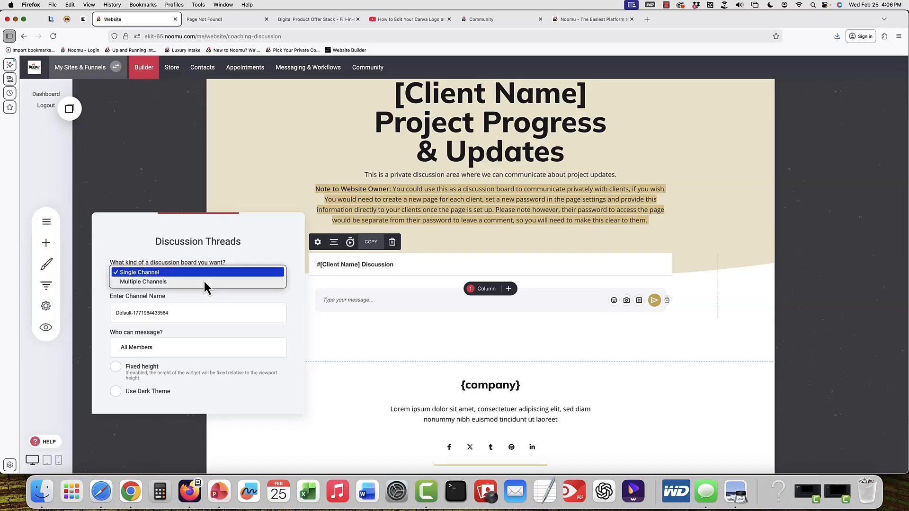
left_click(473, 260)
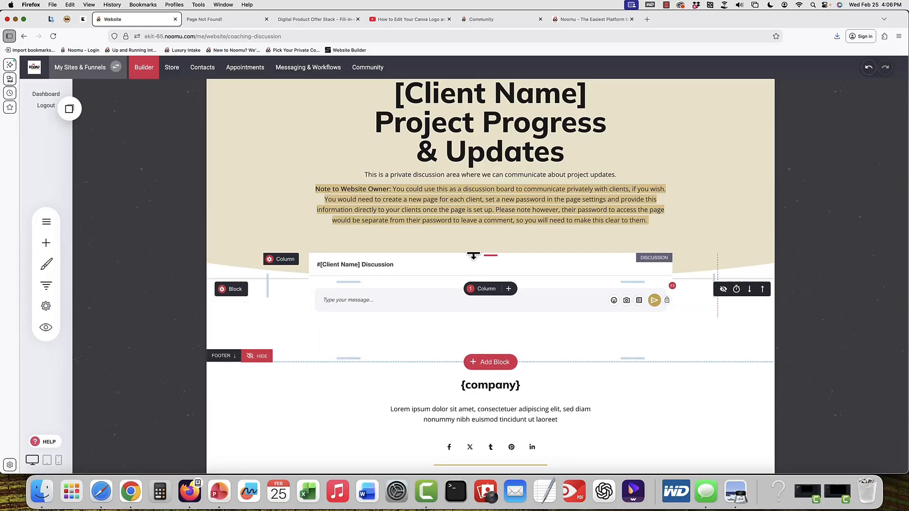
left_click(49, 222)
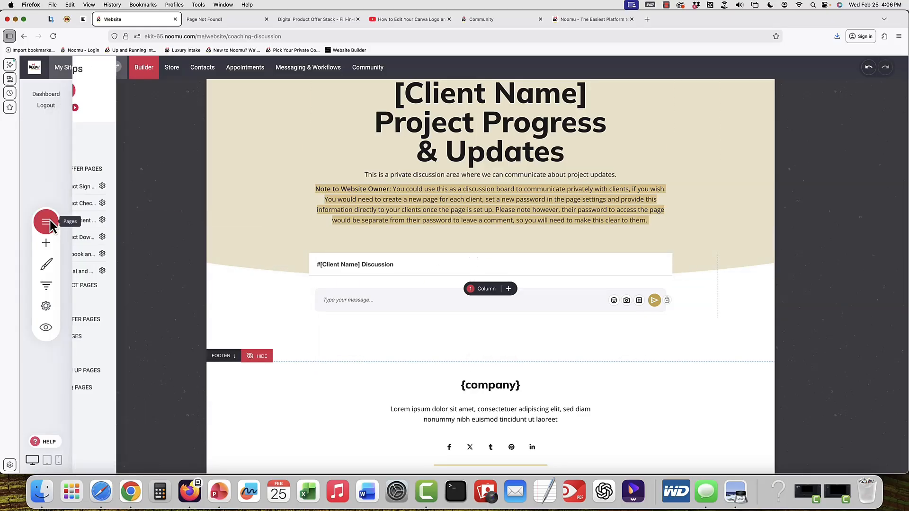
left_click(161, 307)
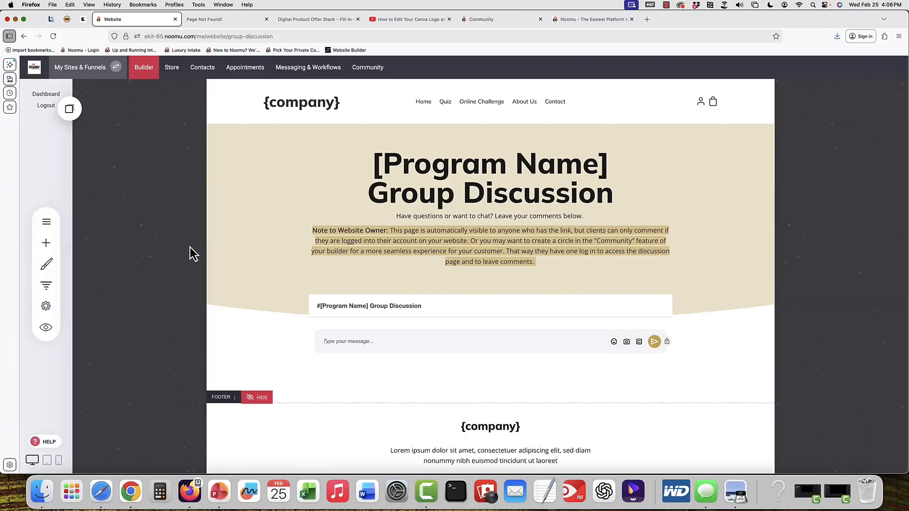
Reopen the Course / Coaching product sign-up page and examine its headline, subheading and product mock-up image.
left_click(46, 226)
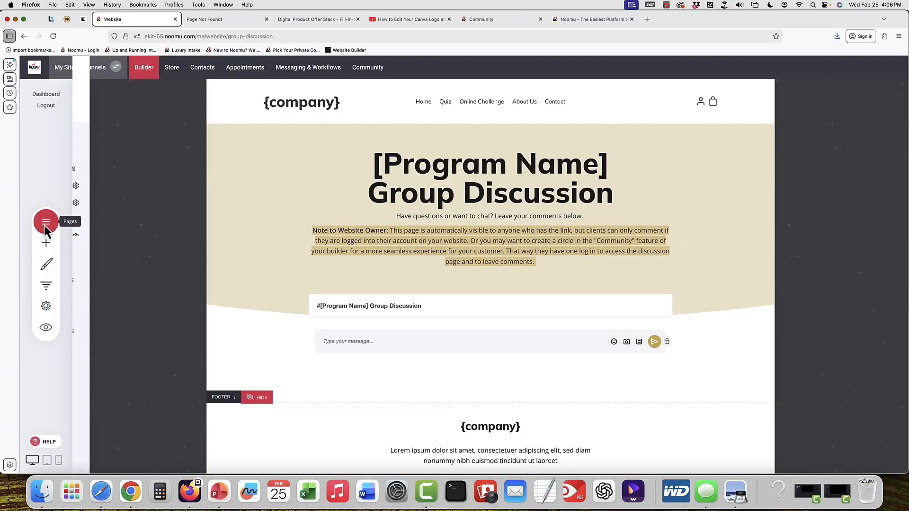
left_click(162, 194)
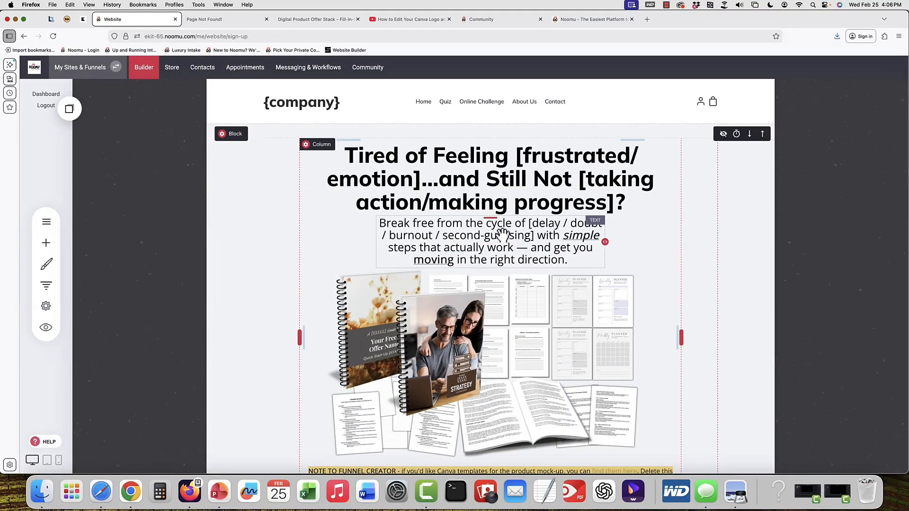
scroll(503, 233, "down", 1)
scroll(502, 233, "up", 1)
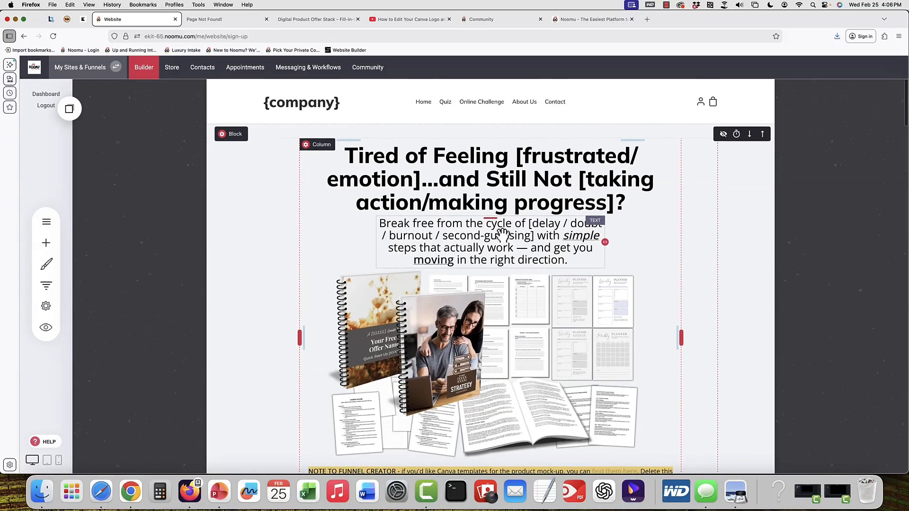
scroll(665, 222, "down", 2)
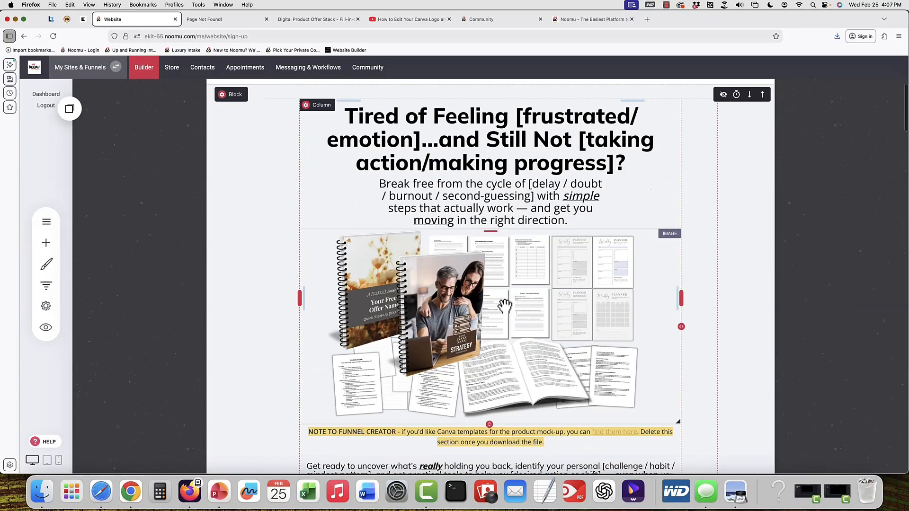
scroll(503, 305, "down", 1)
scroll(505, 306, "down", 1)
scroll(505, 305, "down", 2)
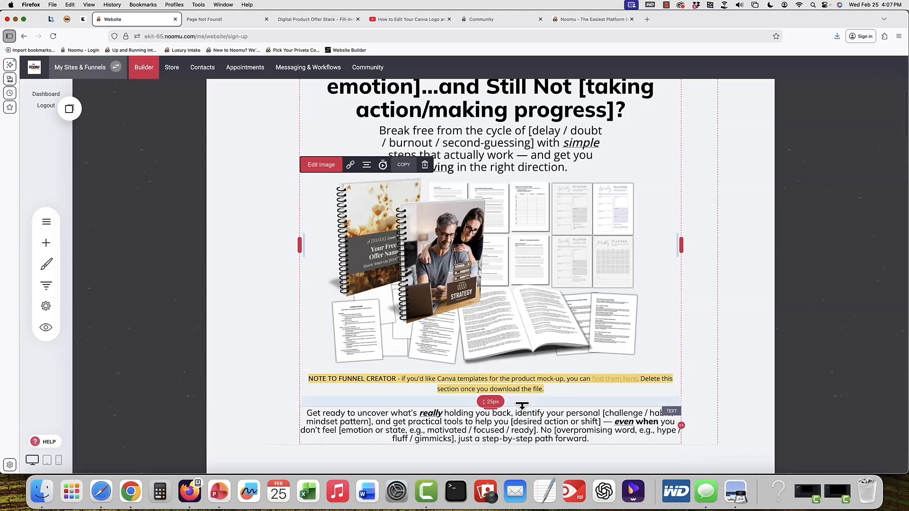
Check the "find them here" link to the Canva product mock-up templates in the note to the funnel creator.
left_click(614, 381)
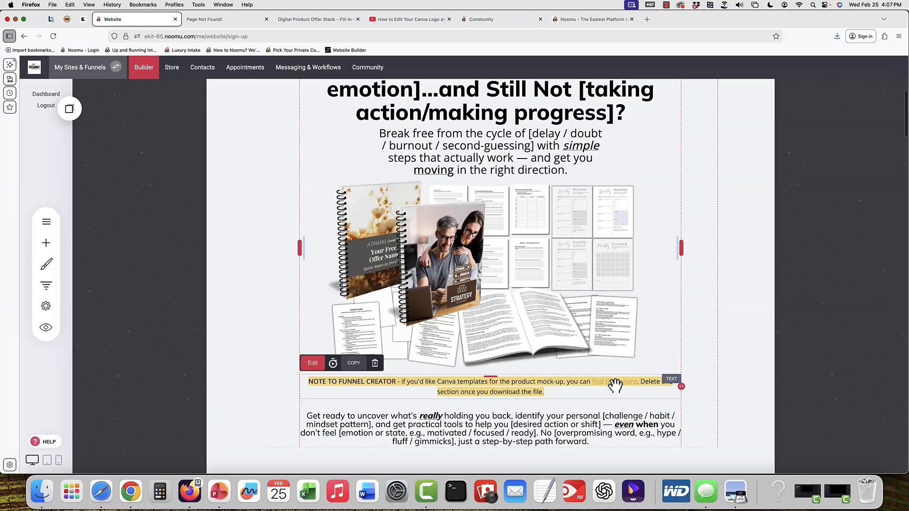
left_click(608, 382)
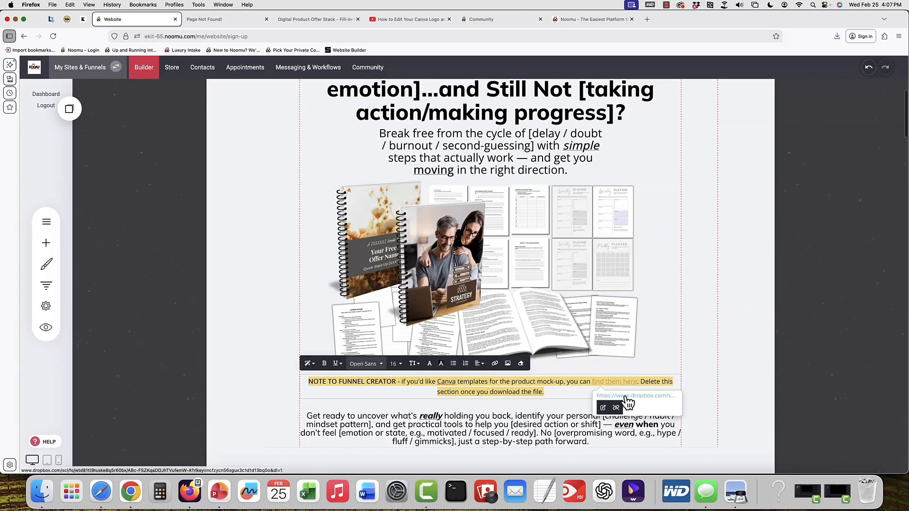
left_click(661, 317)
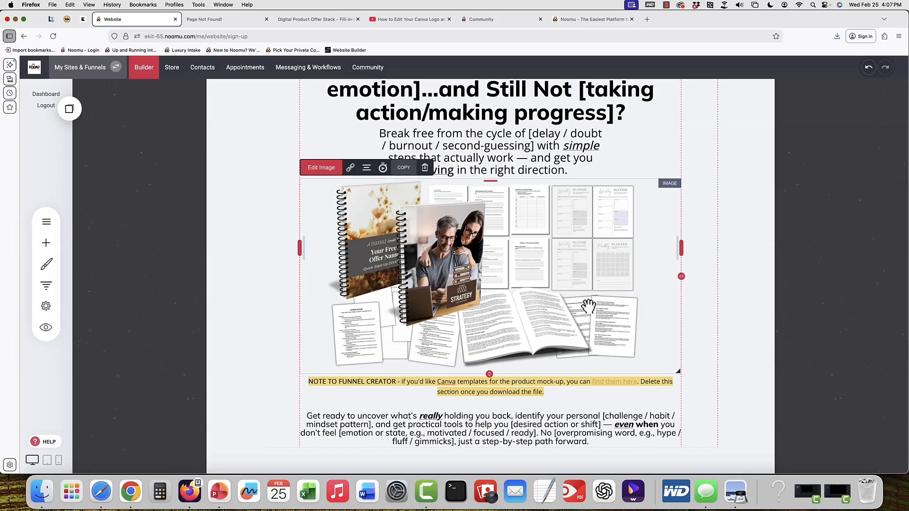
scroll(588, 306, "up", 2)
scroll(588, 307, "down", 4)
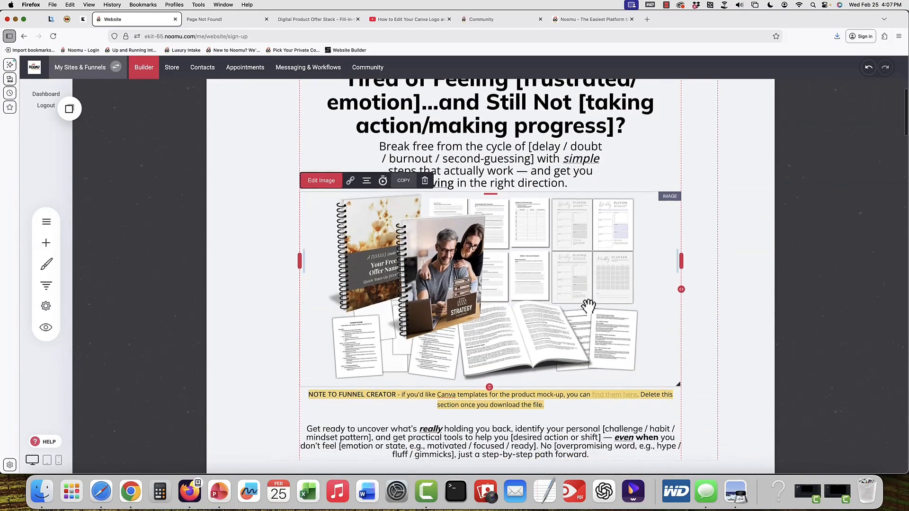
Review the sign-up page's fill-in-the-blanks sales copy, the four toolkit component videos and the Join Us Now offer box.
scroll(589, 306, "down", 3)
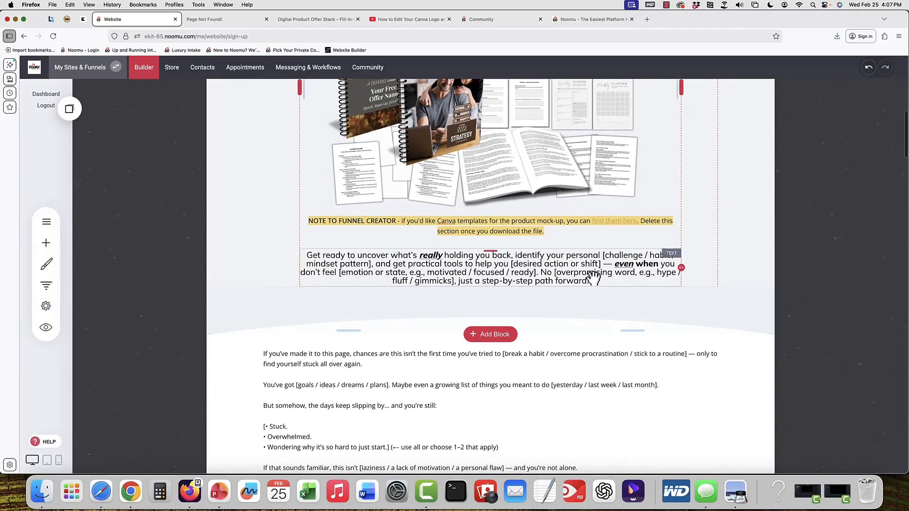
left_click(593, 273)
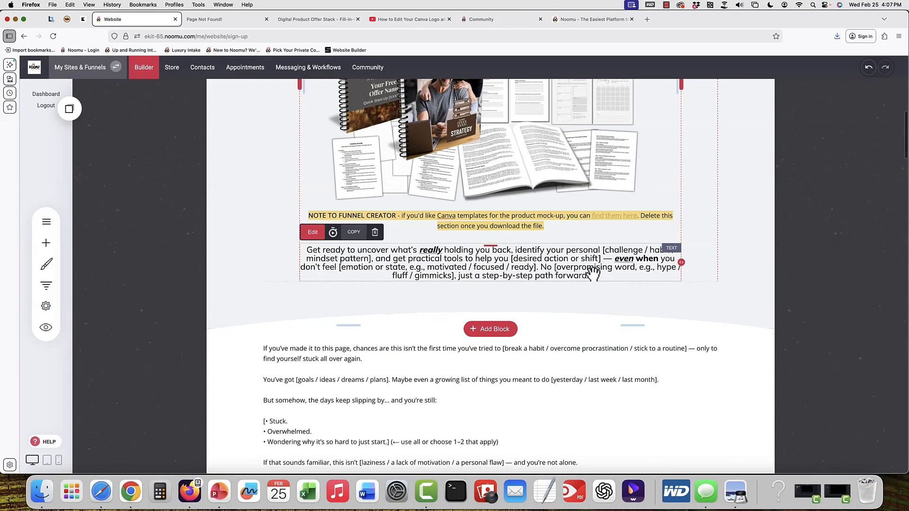
scroll(593, 279, "down", 3)
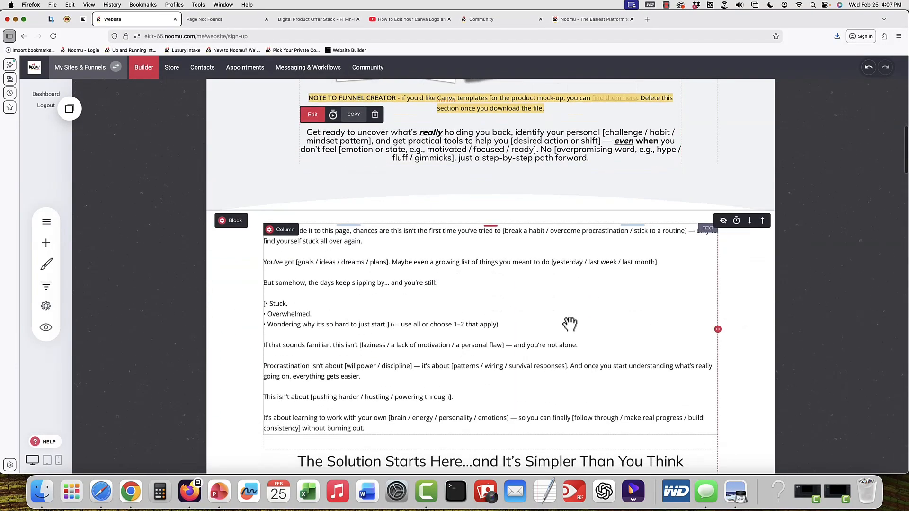
scroll(569, 324, "down", 2)
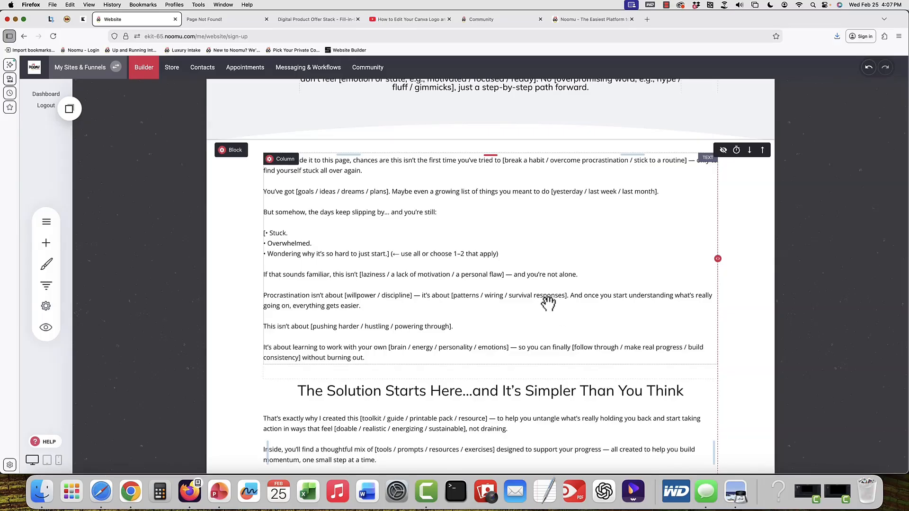
scroll(547, 303, "down", 2)
scroll(548, 305, "down", 1)
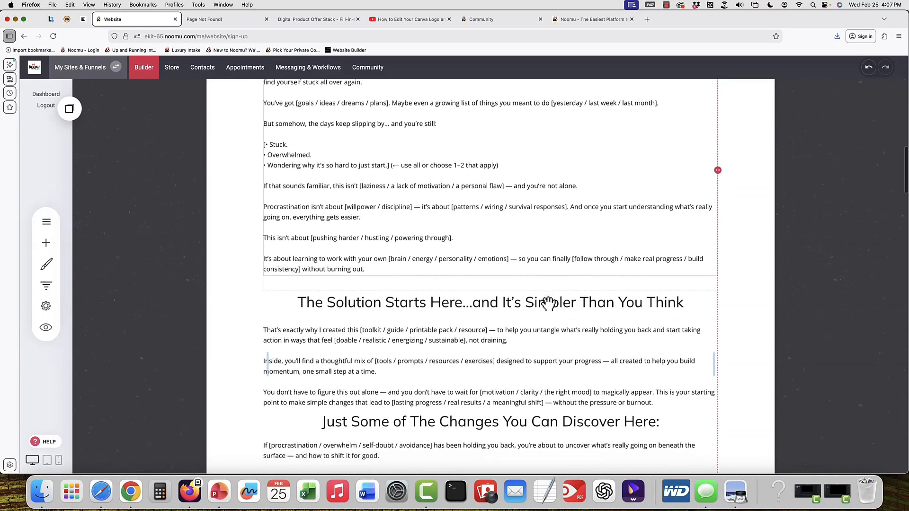
scroll(549, 312, "down", 6)
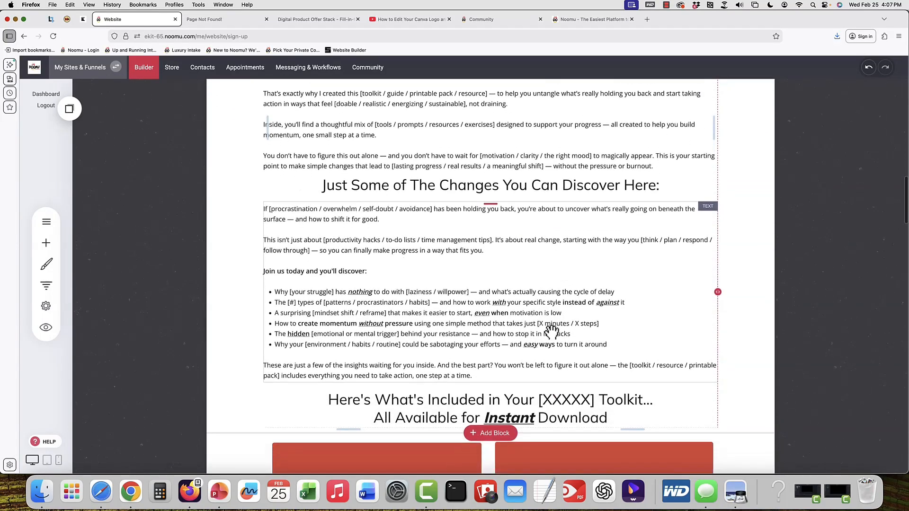
scroll(551, 331, "down", 4)
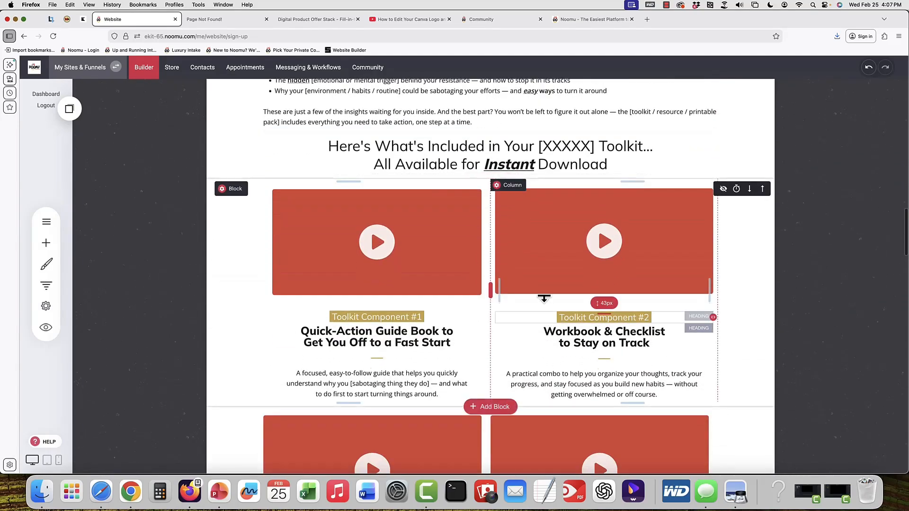
scroll(369, 236, "down", 1)
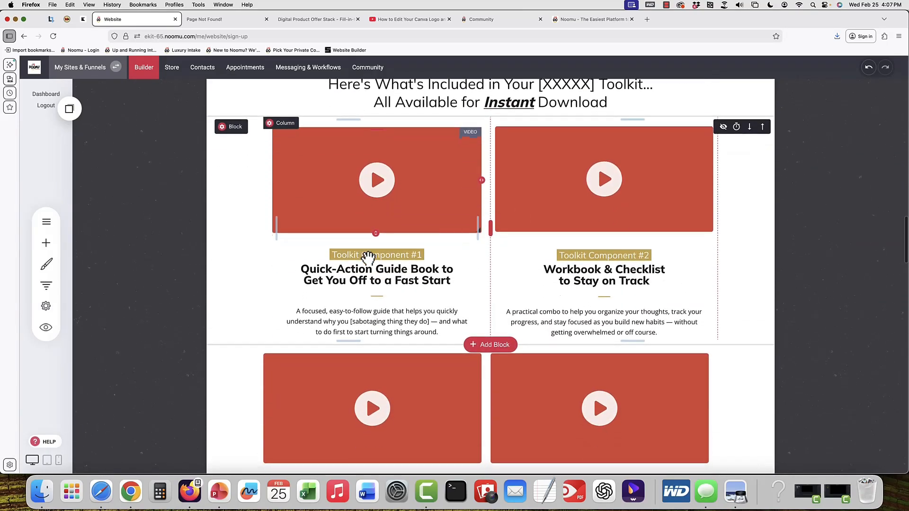
scroll(431, 190, "down", 10)
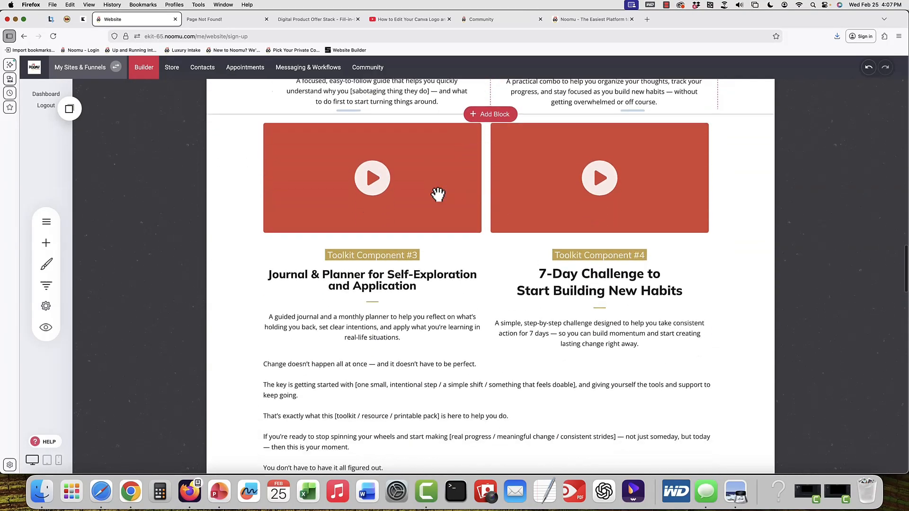
scroll(438, 194, "down", 7)
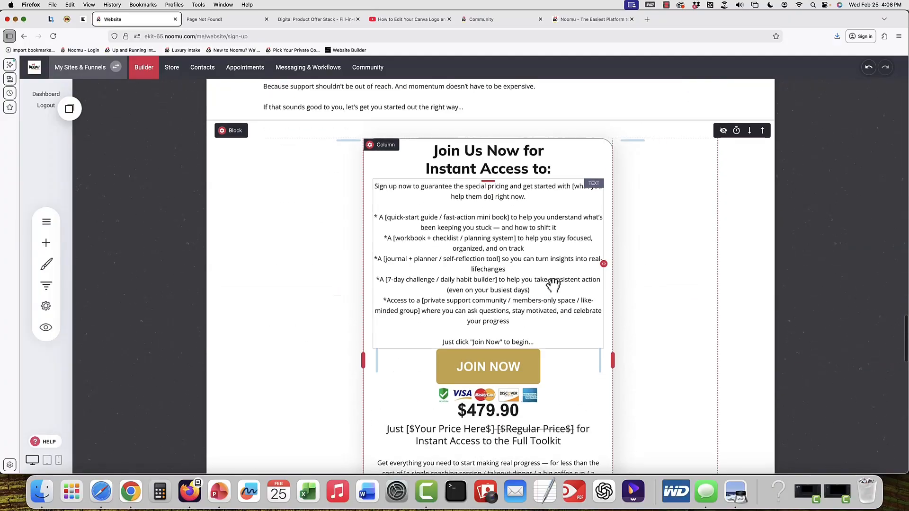
scroll(551, 284, "down", 1)
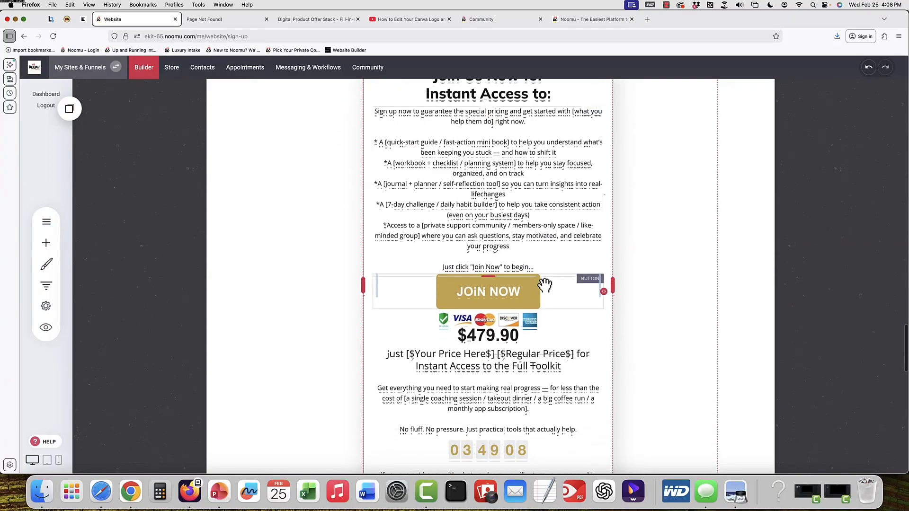
Inspect the countdown timer's settings in the Join Us Now offer box and close them without changes.
left_click(508, 294)
scroll(463, 300, "down", 2)
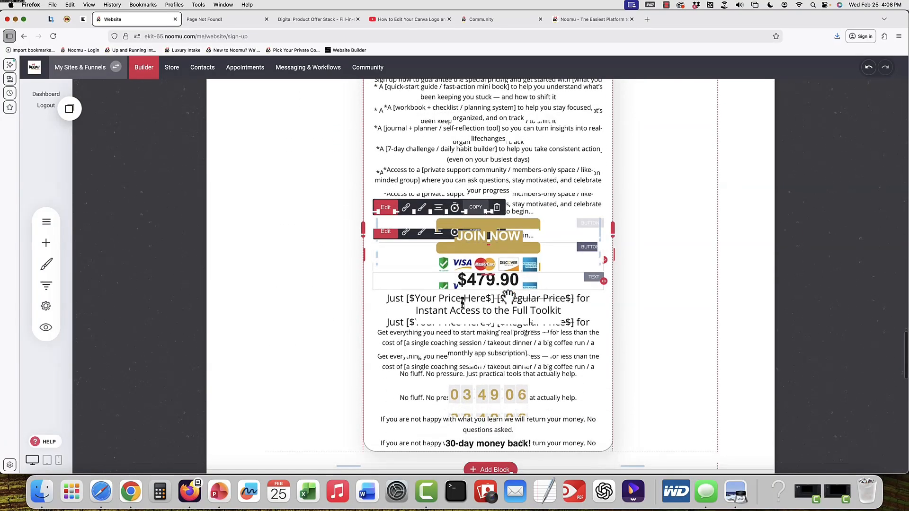
left_click(514, 400)
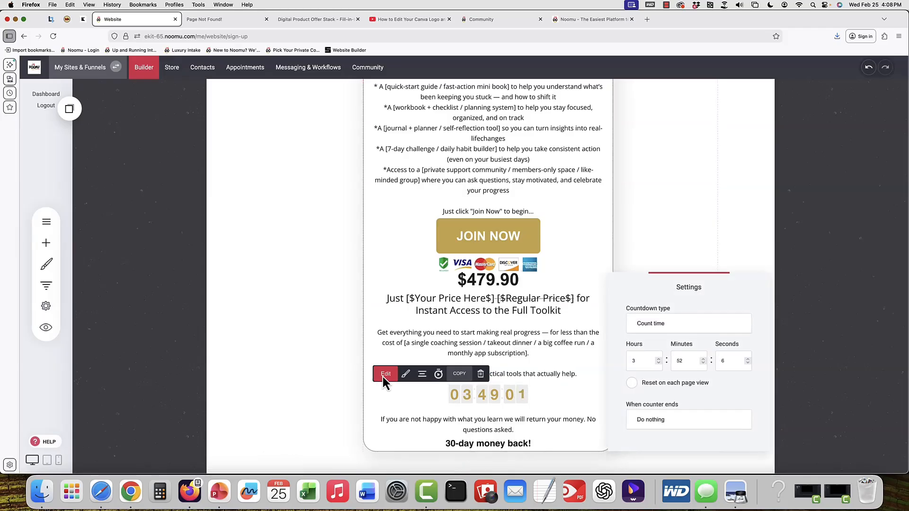
left_click(700, 189)
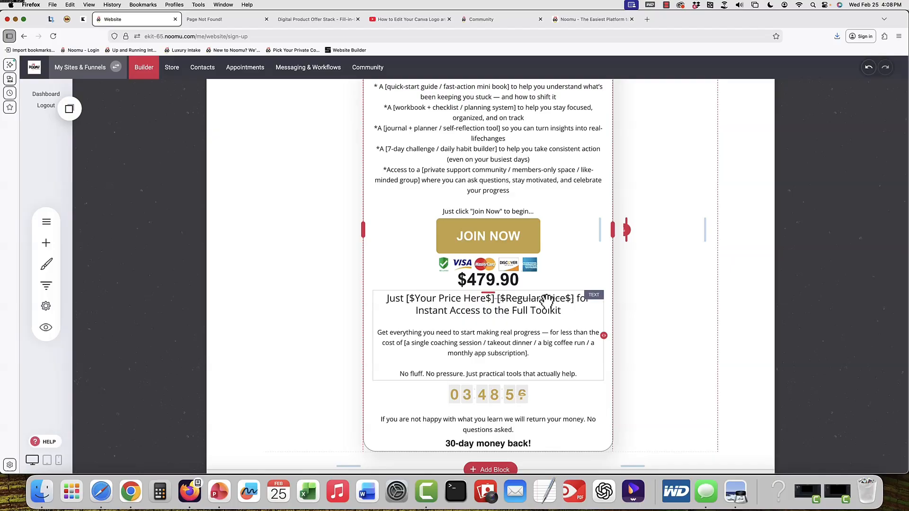
Check which page the offer box's Join Now button links to, and leave the link as it is.
left_click(481, 233)
left_click(406, 208)
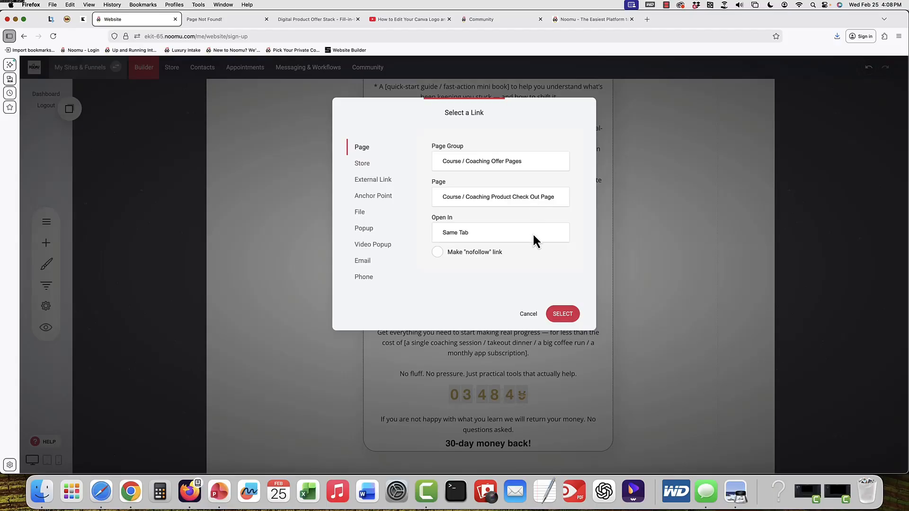
left_click(528, 315)
Review the sign-up page's closing message, signature photo, P.S. text and final Join Now call to action.
scroll(698, 279, "down", 6)
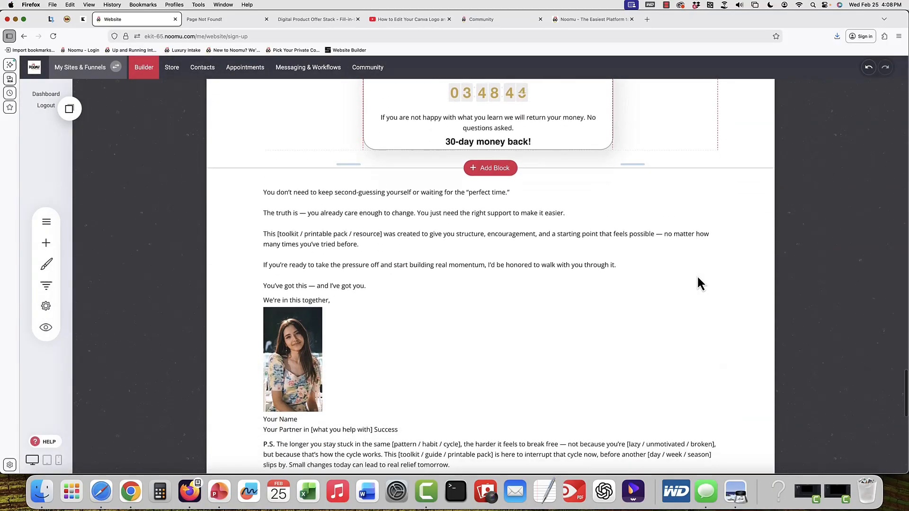
scroll(698, 278, "down", 10)
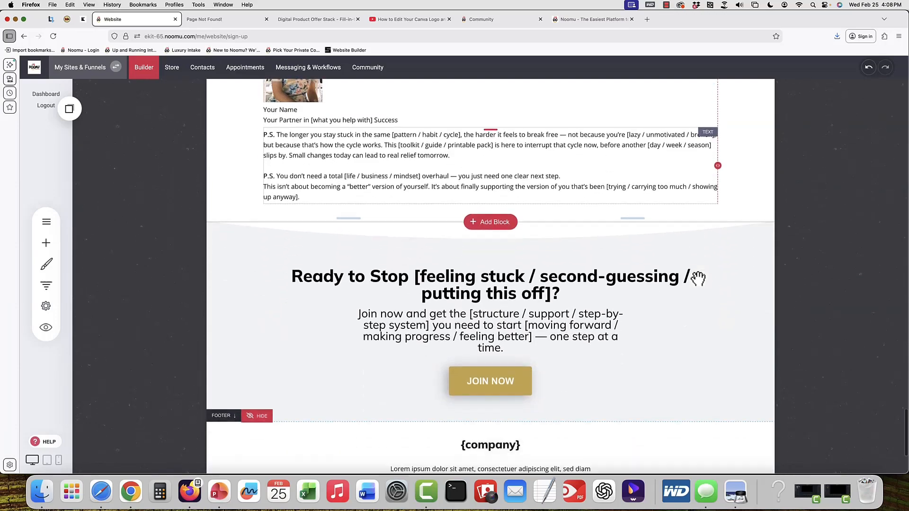
scroll(509, 377, "up", 4)
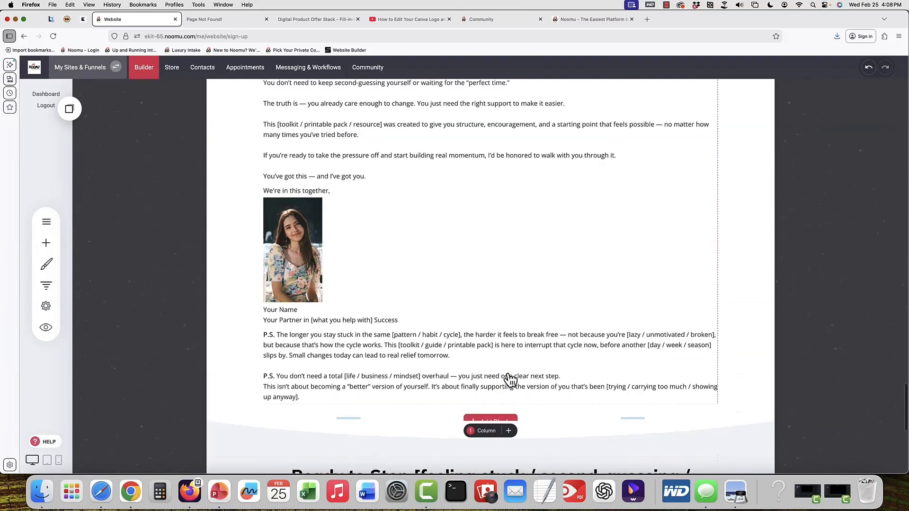
scroll(509, 379, "up", 1)
left_click(299, 304)
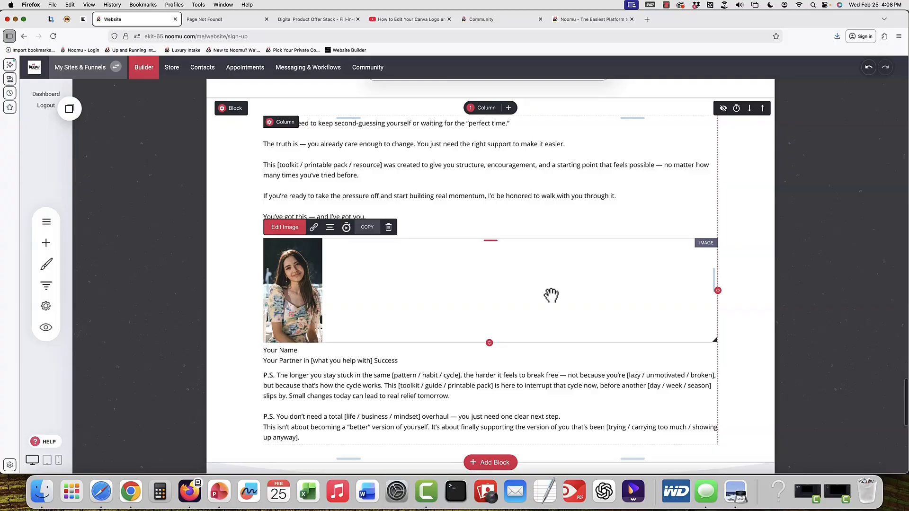
scroll(551, 295, "up", 4)
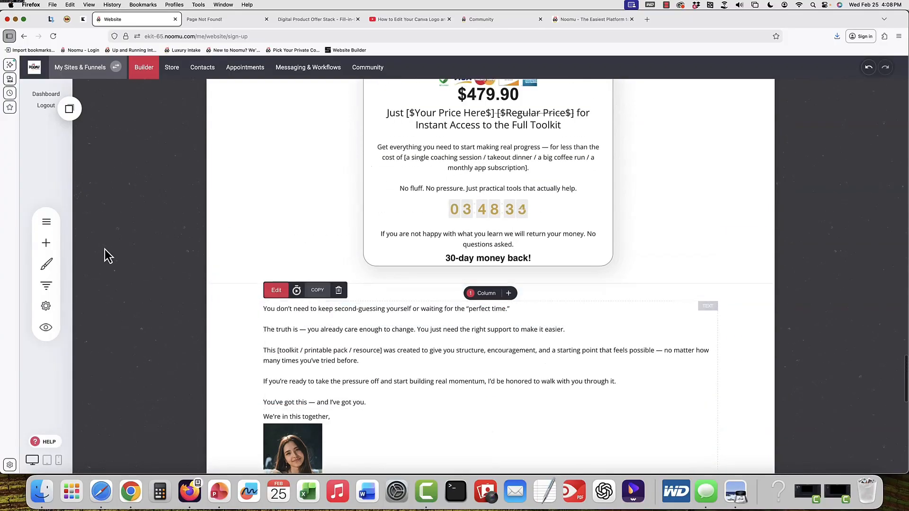
View the widgets that can be added to the sign-up page and close the list without adding one.
left_click(42, 244)
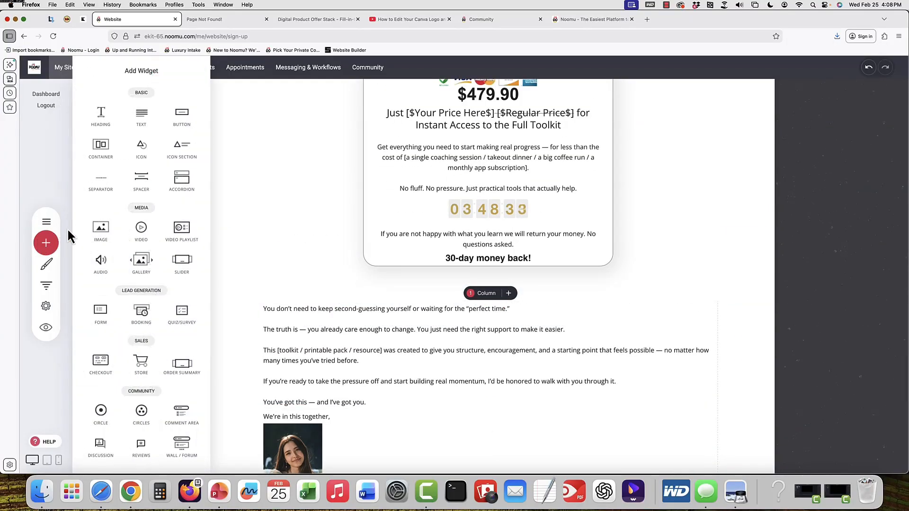
left_click(424, 327)
scroll(425, 329, "down", 6)
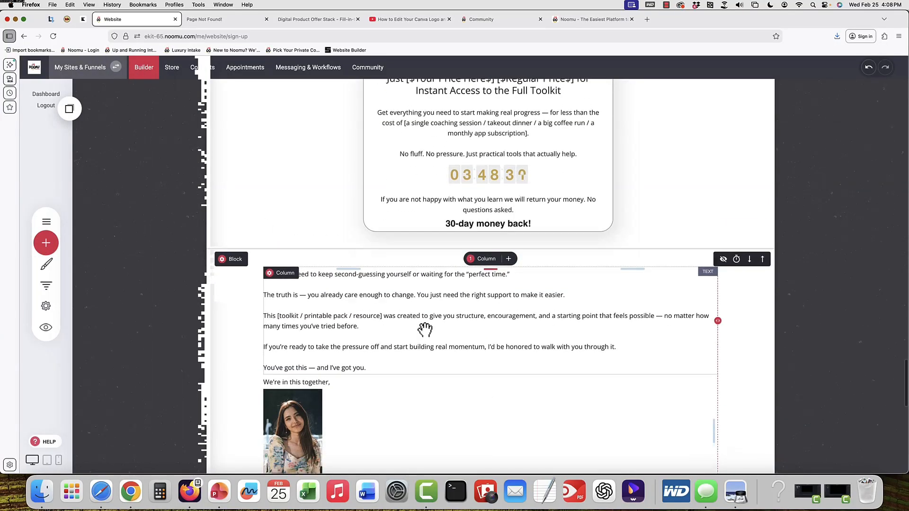
scroll(425, 329, "up", 4)
scroll(425, 330, "up", 3)
scroll(478, 331, "down", 8)
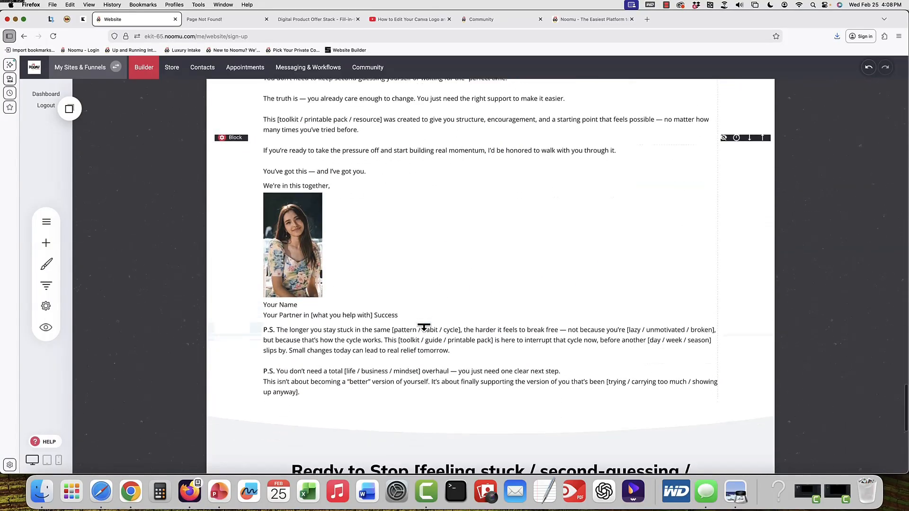
Browse the ready-made block designs for Services, Call To Action and Texts, and close the library without adding a block.
left_click(504, 339)
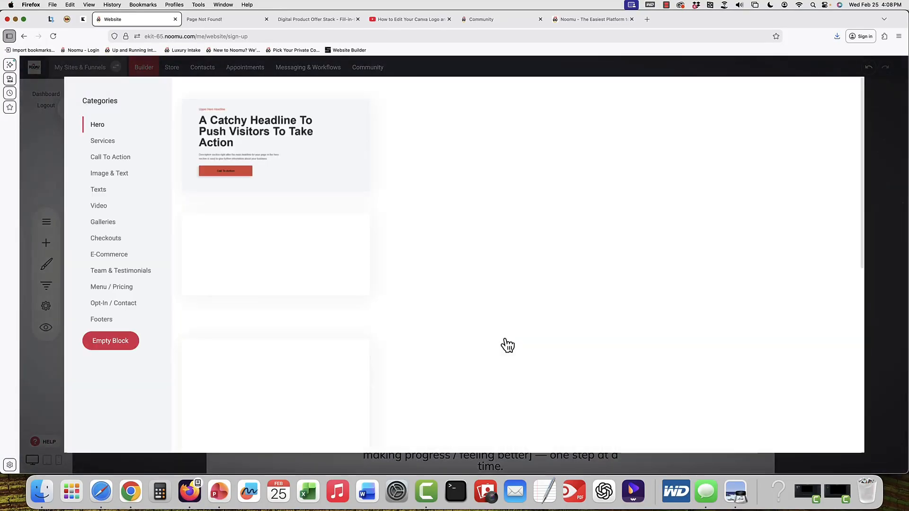
left_click(102, 142)
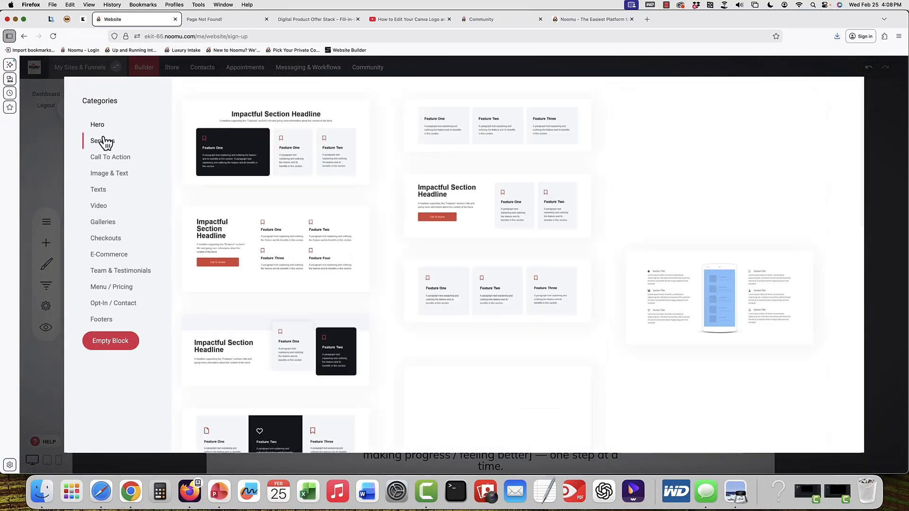
left_click(116, 160)
left_click(118, 189)
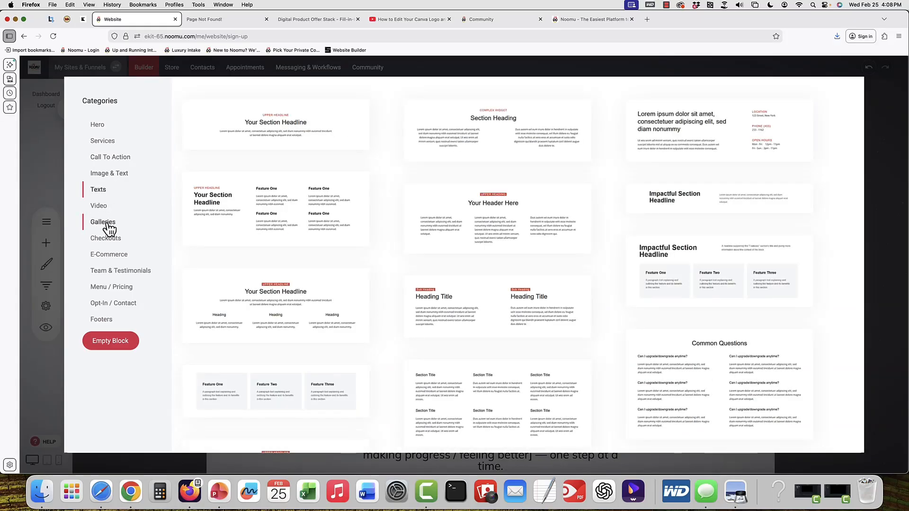
left_click(883, 101)
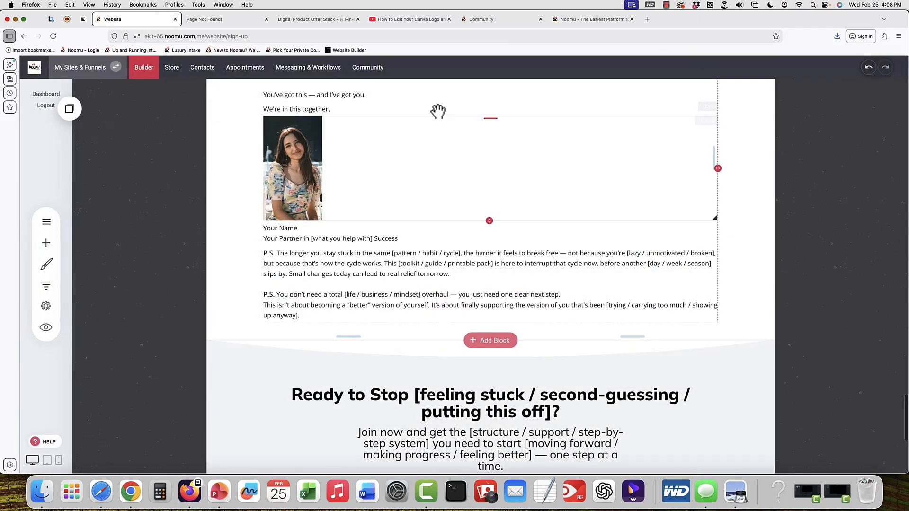
Open the Course / Coaching Product Check Out Page and review its guarantee, student testimonials and customer information form.
scroll(443, 103, "up", 20)
scroll(443, 104, "up", 15)
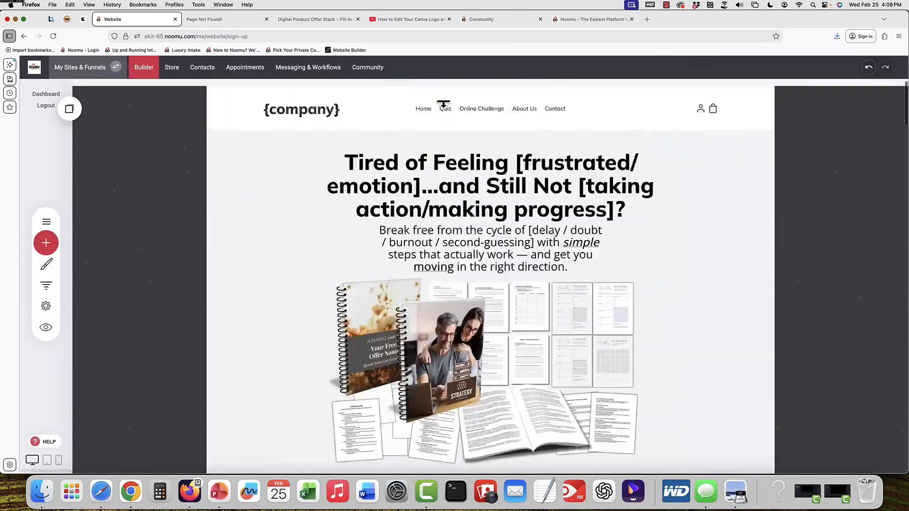
left_click(43, 222)
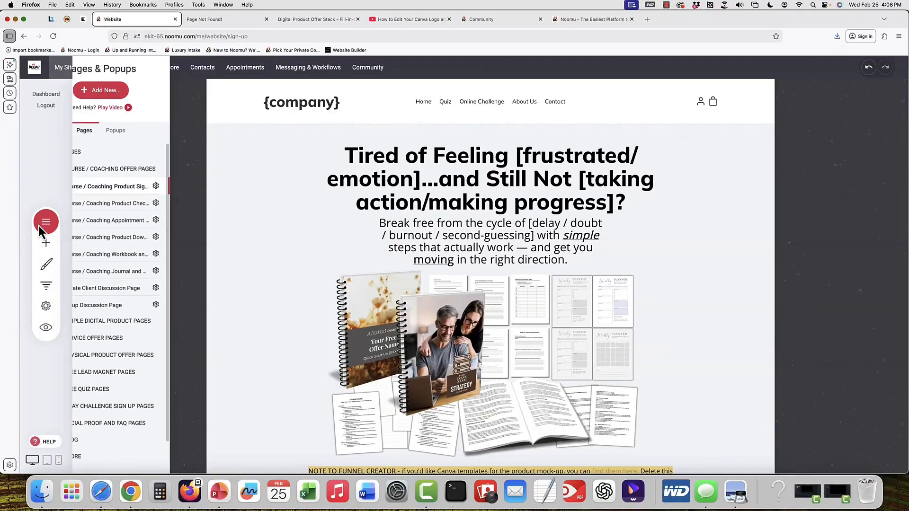
left_click(142, 203)
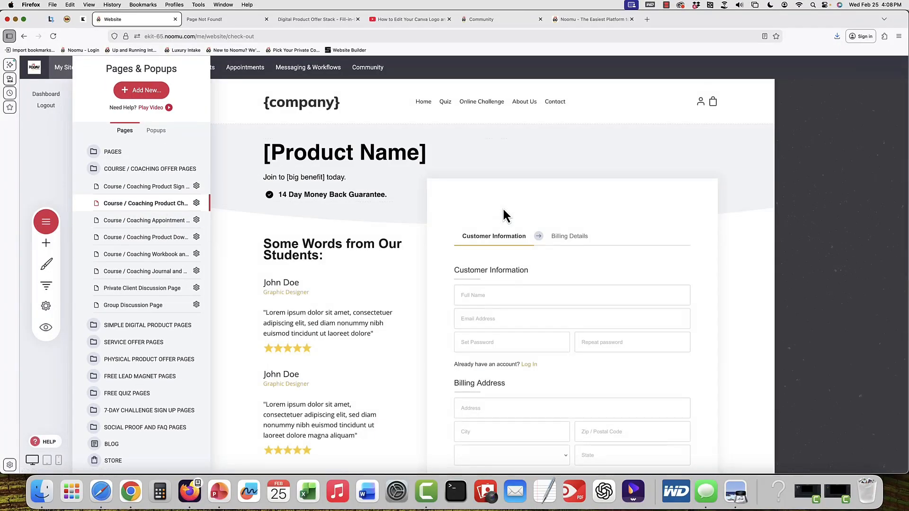
left_click(502, 209)
scroll(503, 209, "down", 1)
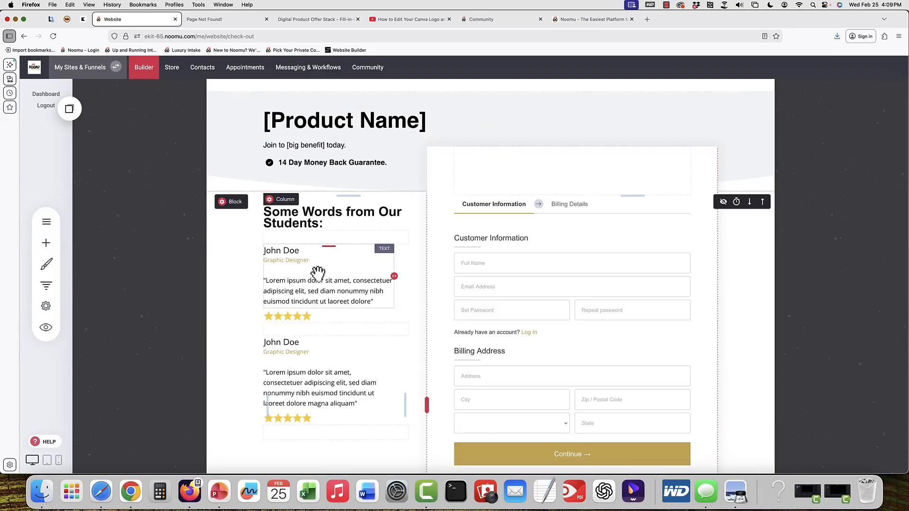
scroll(317, 273, "down", 3)
scroll(314, 270, "up", 3)
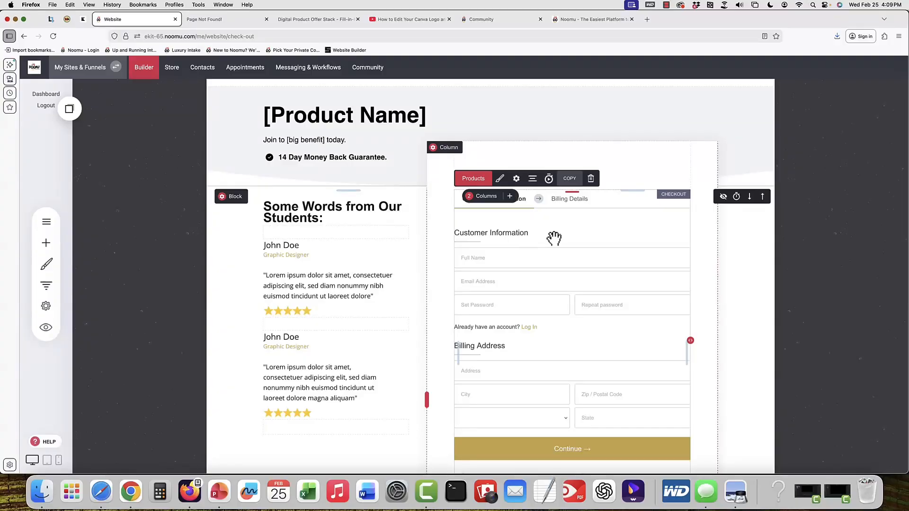
Inspect the main product selection of the checkout form and cancel without changing it.
left_click(473, 182)
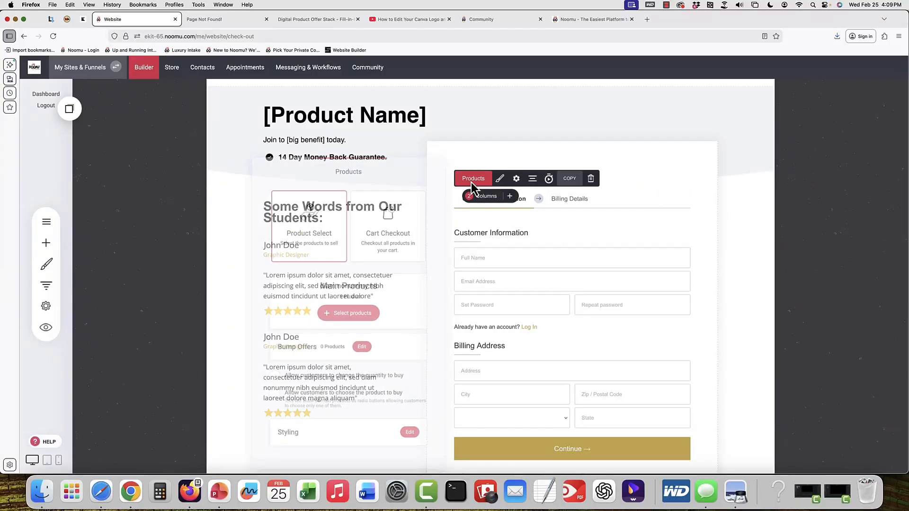
left_click(346, 315)
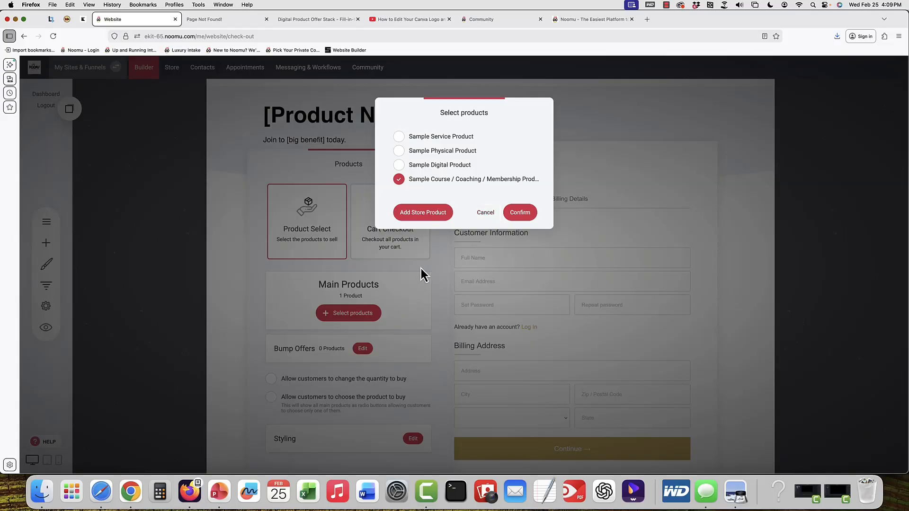
left_click(485, 212)
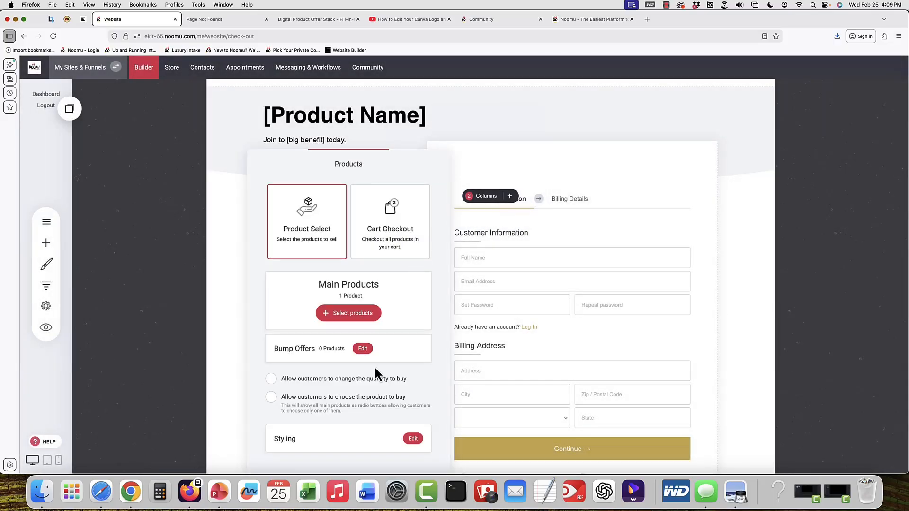
Look at the options for adding a bump offer to the checkout, and cancel without creating one.
left_click(361, 350)
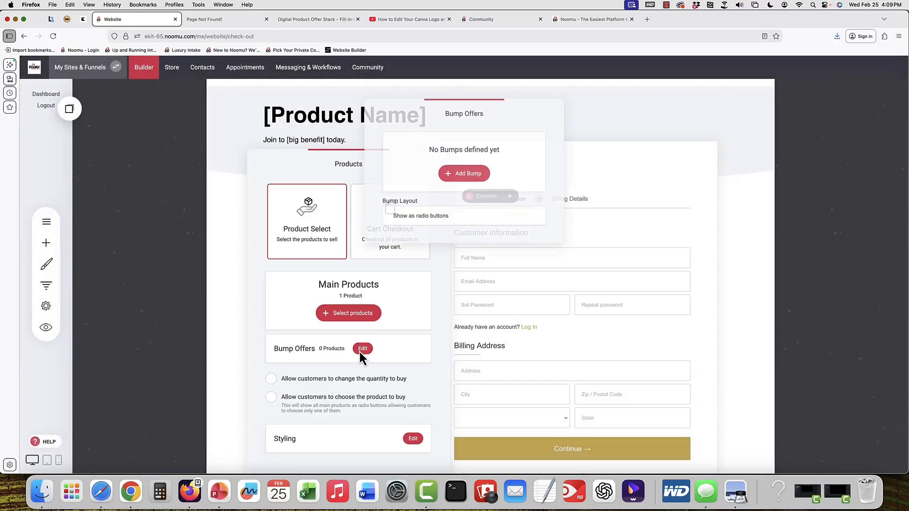
left_click(472, 183)
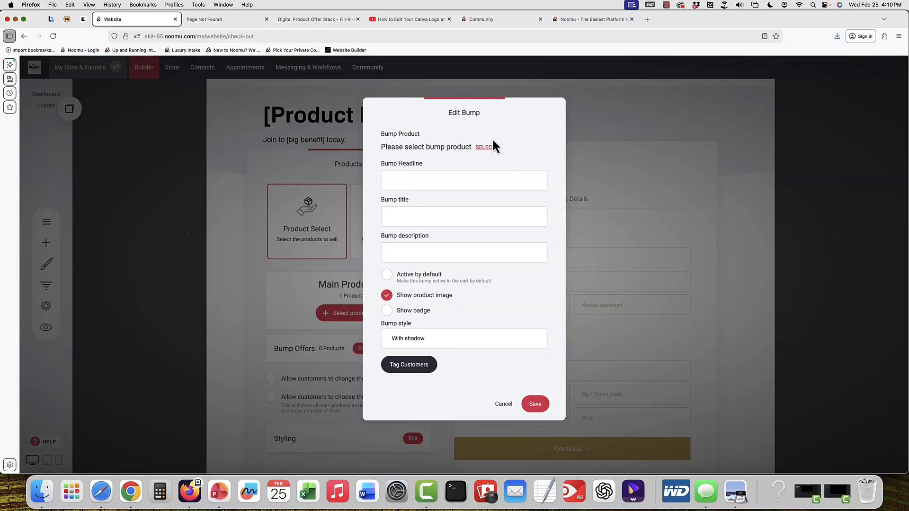
left_click(504, 404)
left_click(370, 375)
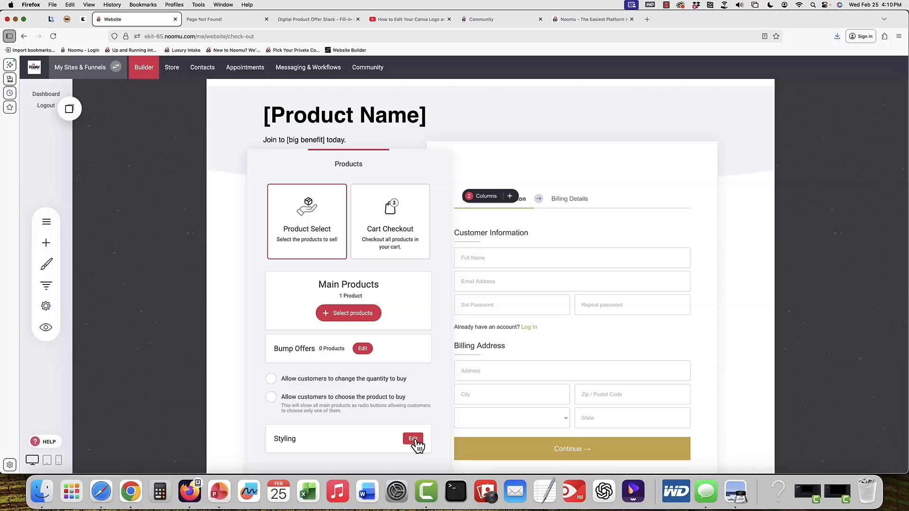
View the checkout form's styling options, including design type and step process, and close the product settings.
left_click(413, 439)
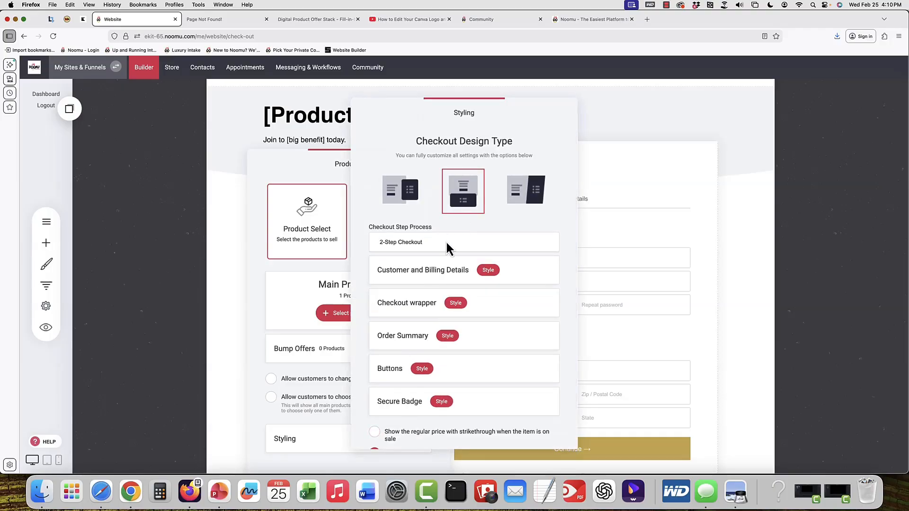
left_click(305, 275)
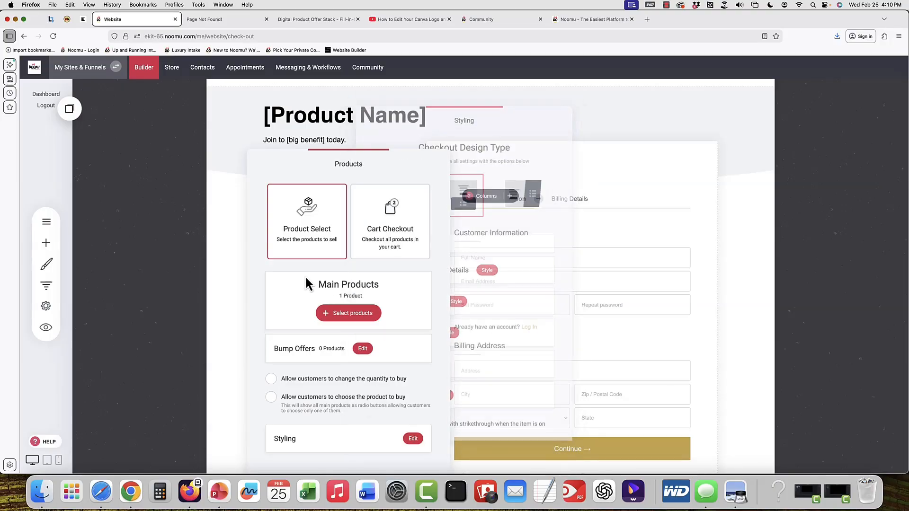
left_click(553, 269)
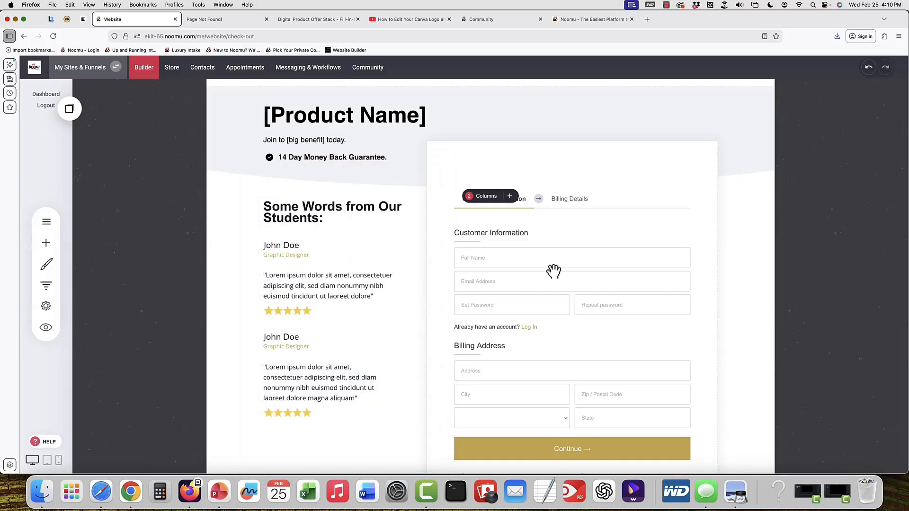
Inspect the checkout form's thank-you page link and its target page in the Course / Coaching Offer Pages group, and close the settings.
scroll(552, 267, "down", 1)
mouse_move(478, 185)
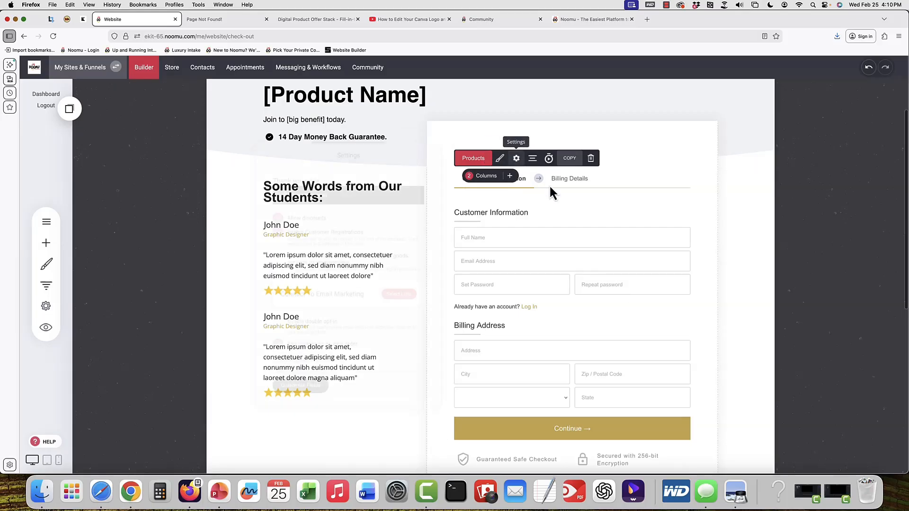
left_click(516, 158)
left_click(365, 191)
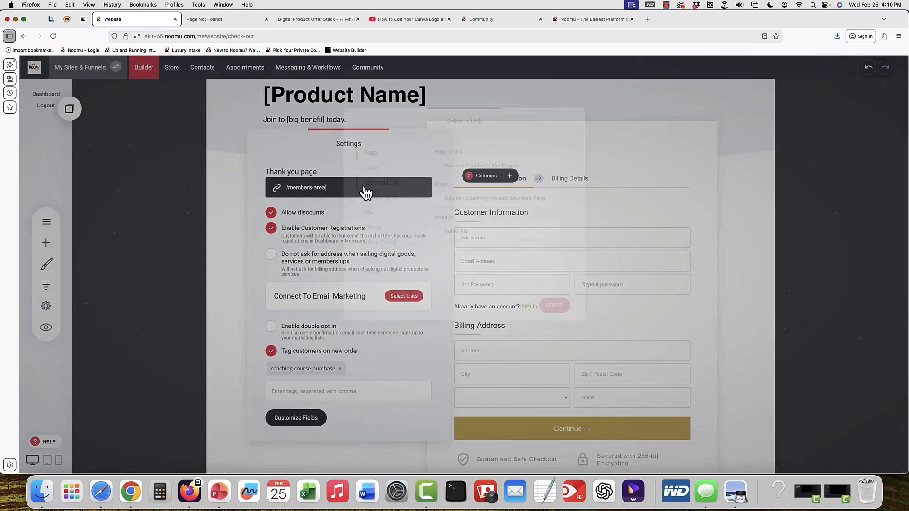
left_click(510, 197)
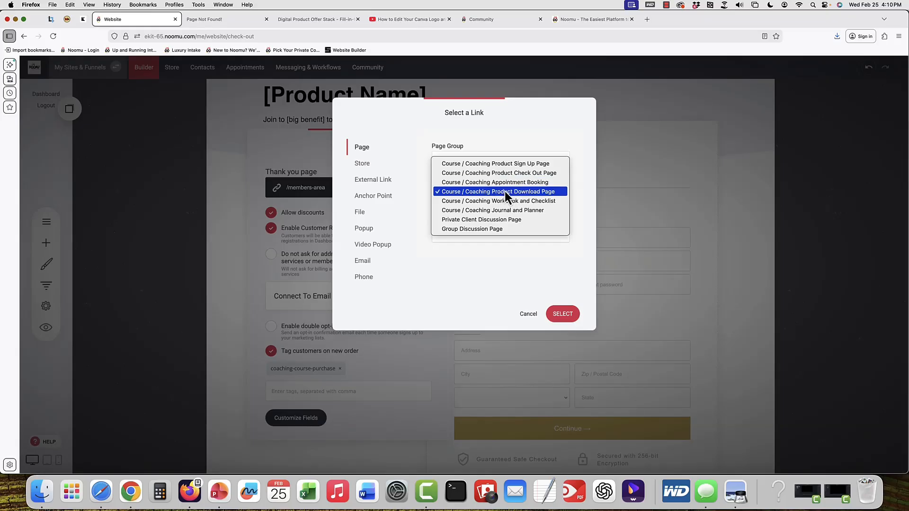
left_click(505, 192)
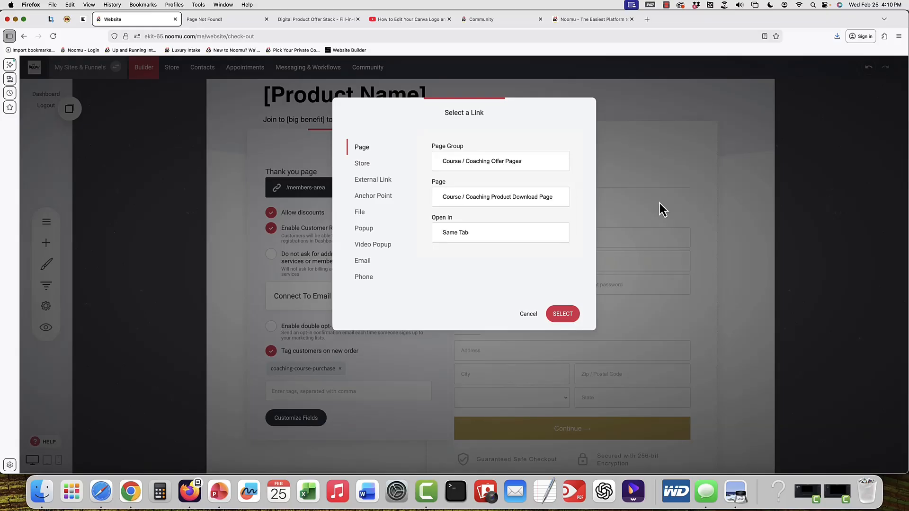
left_click(661, 203)
left_click(627, 267)
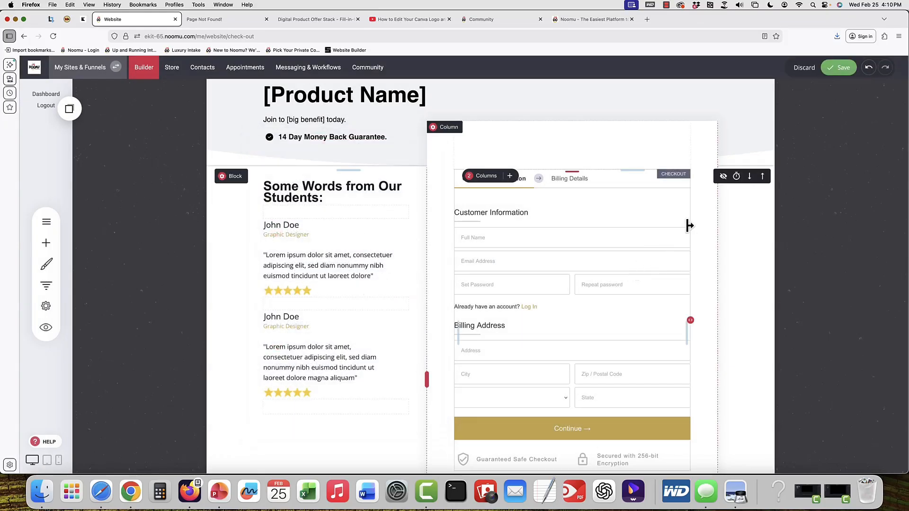
Switch to the Course / Coaching Product Download Page, discarding the unsaved check-out page changes.
left_click(45, 222)
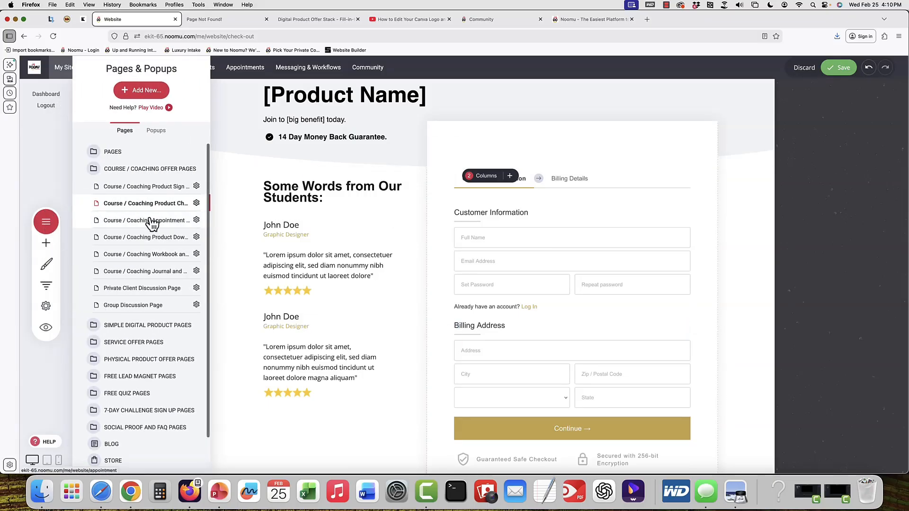
left_click(154, 242)
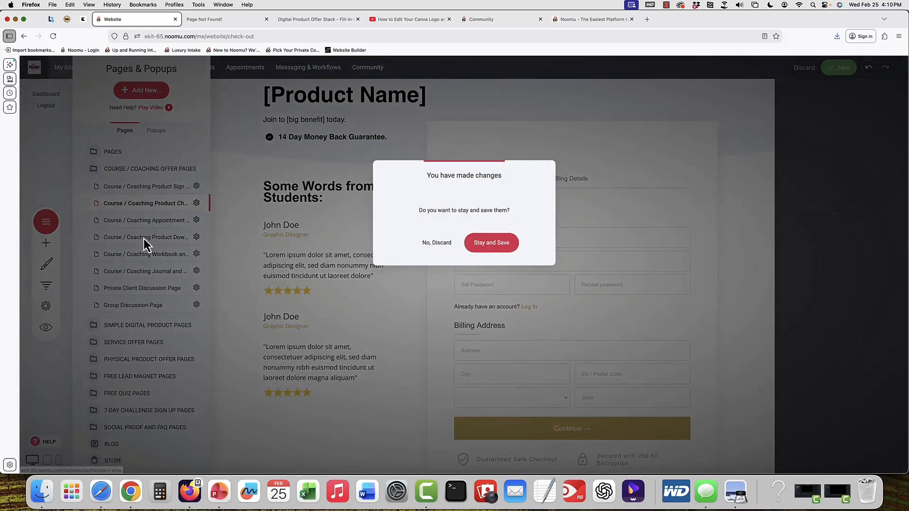
left_click(438, 243)
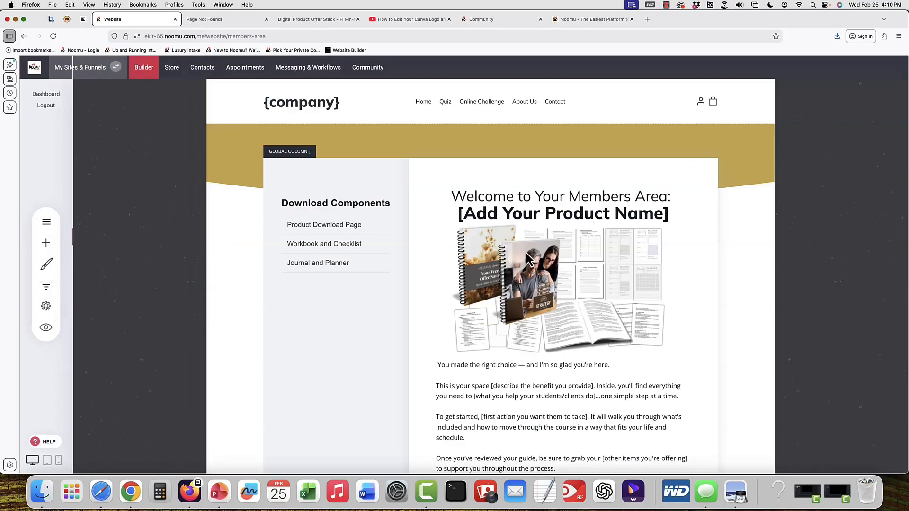
Review the members area page's welcome text, download button and comment area.
scroll(526, 253, "down", 3)
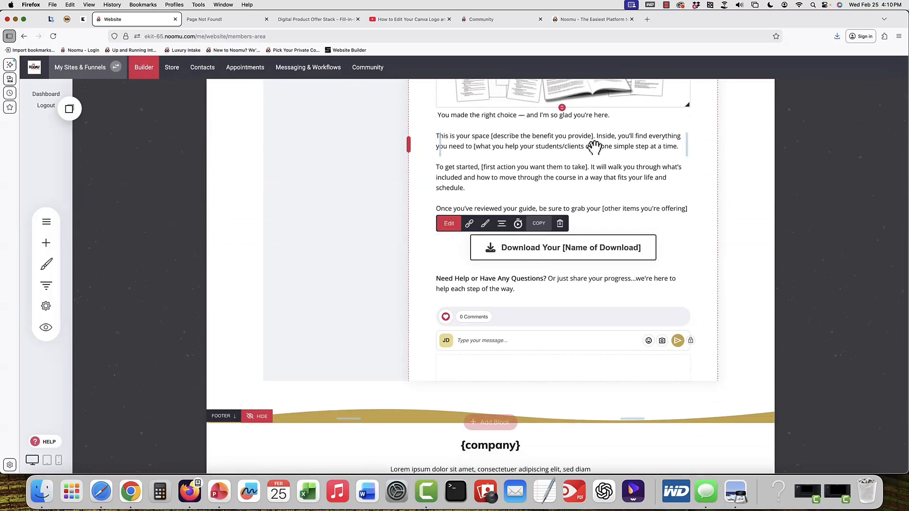
scroll(593, 147, "up", 2)
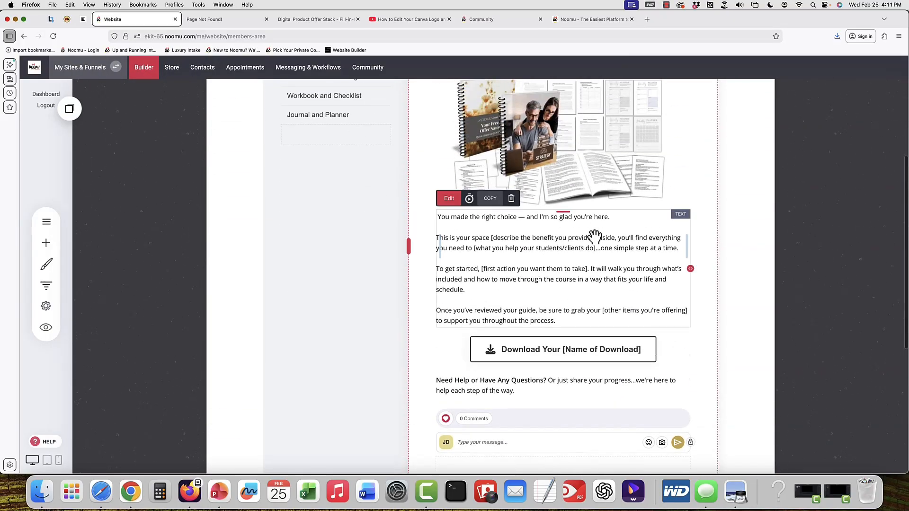
scroll(595, 235, "up", 1)
scroll(595, 235, "down", 1)
scroll(595, 236, "up", 3)
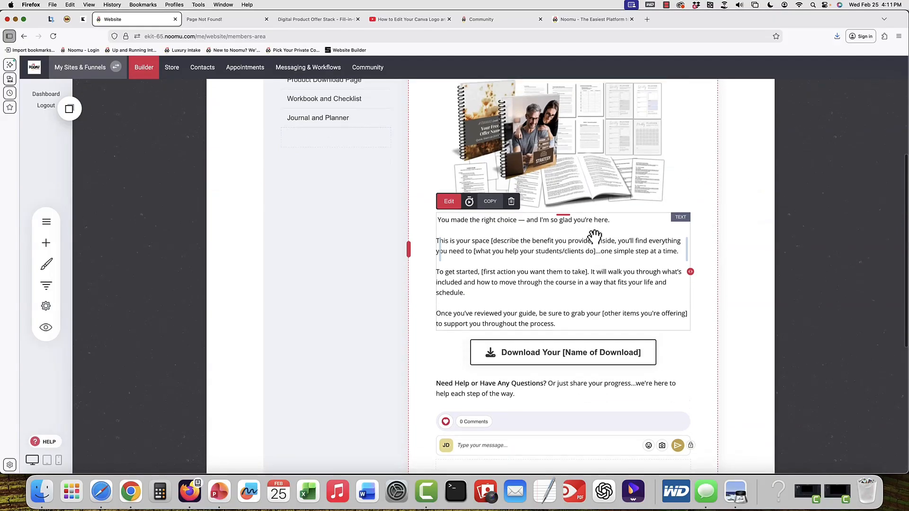
scroll(580, 351, "down", 2)
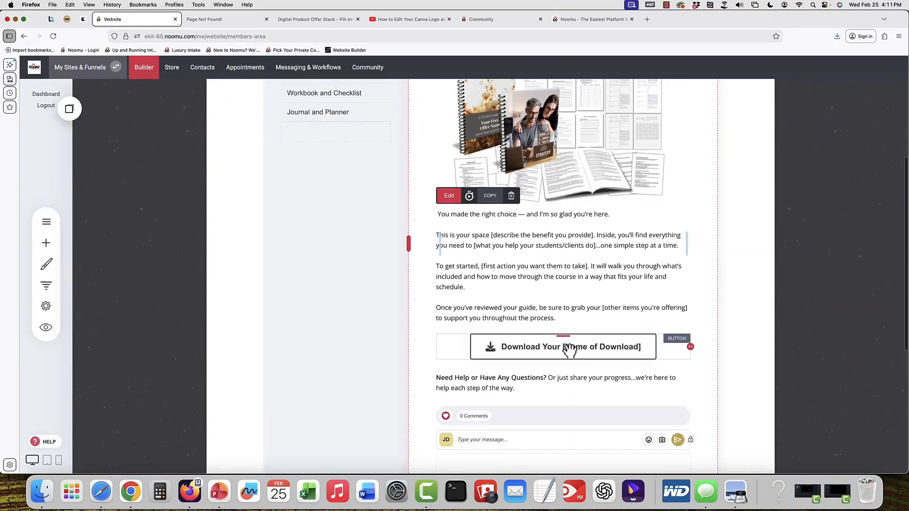
scroll(569, 350, "down", 2)
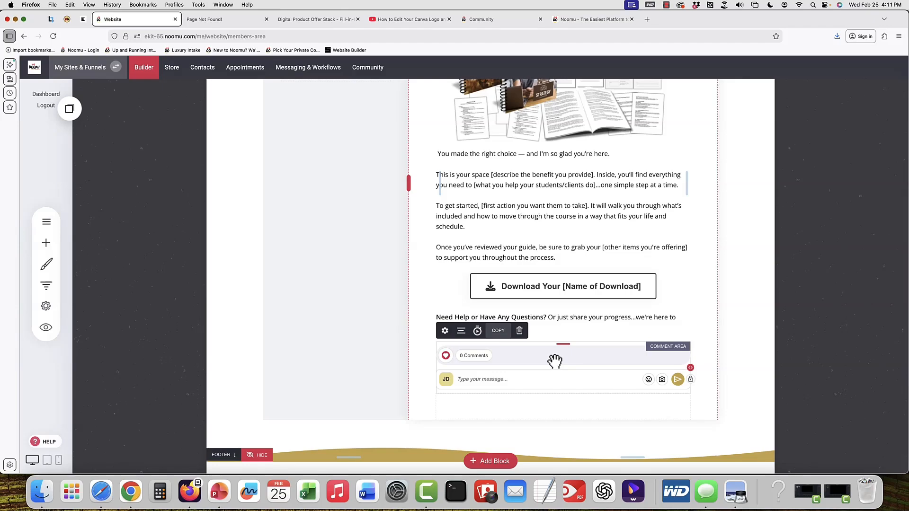
Name the members area's comment thread "Welcome Download - Main Course" and close the comment area's settings.
left_click(443, 334)
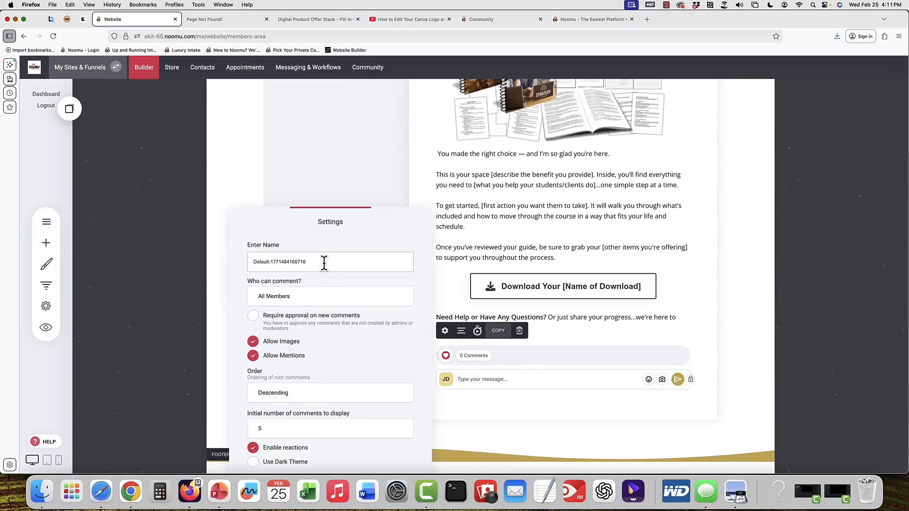
left_click_drag(322, 262, 248, 262)
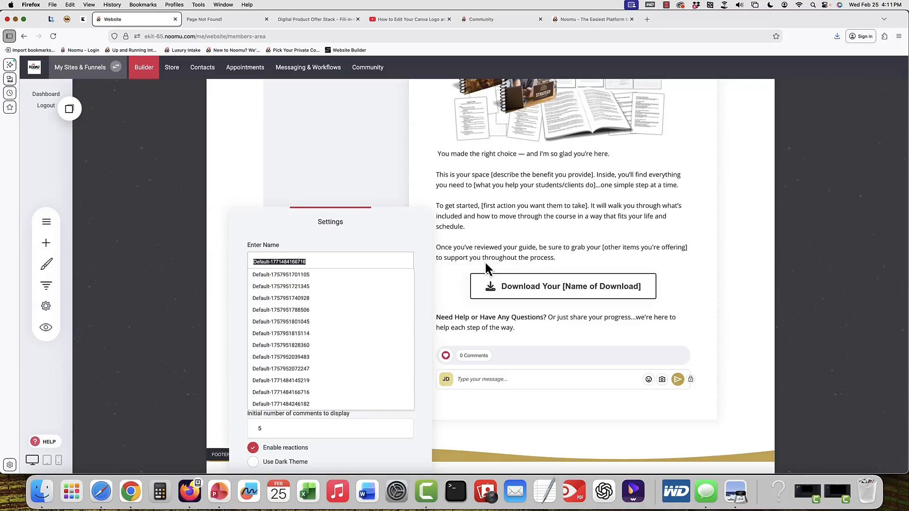
type("Welcome Download")
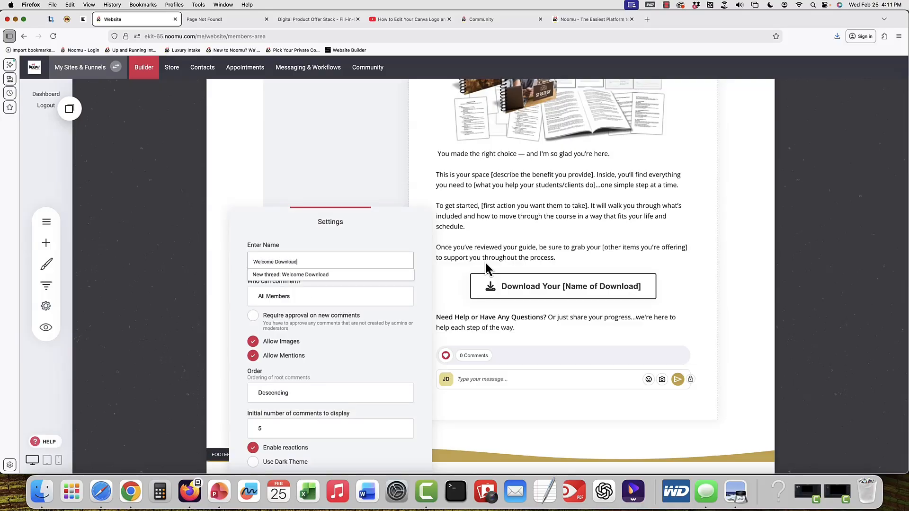
type(" - Main Course")
key("Return")
left_click(541, 238)
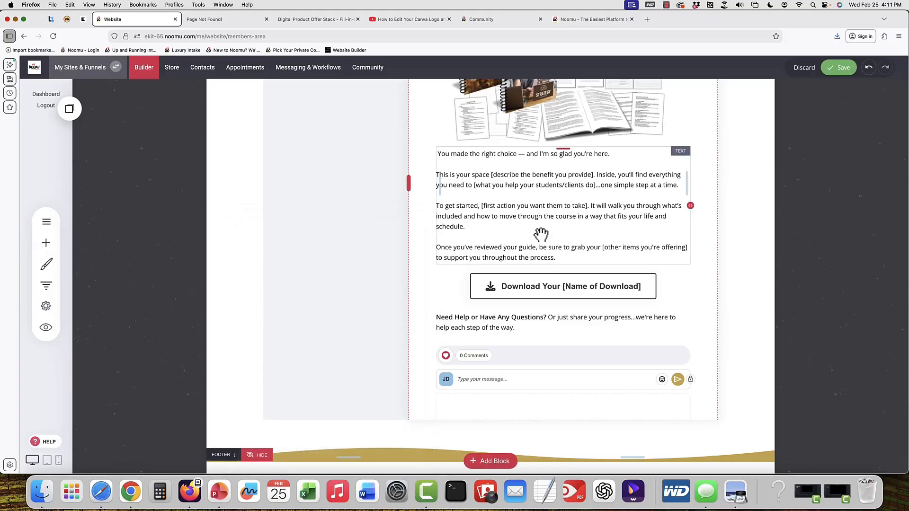
Save the members area page and switch to the Course / Coaching Workbook and Checklist page.
left_click(840, 69)
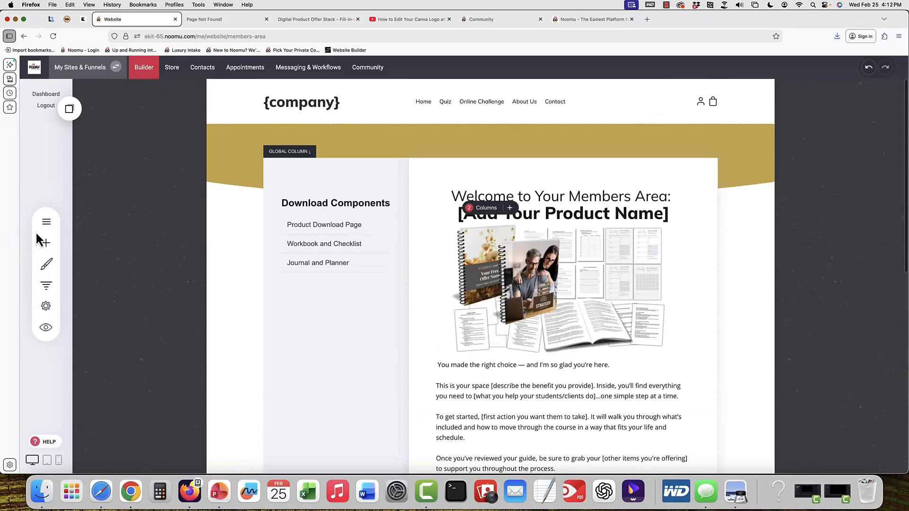
left_click(46, 223)
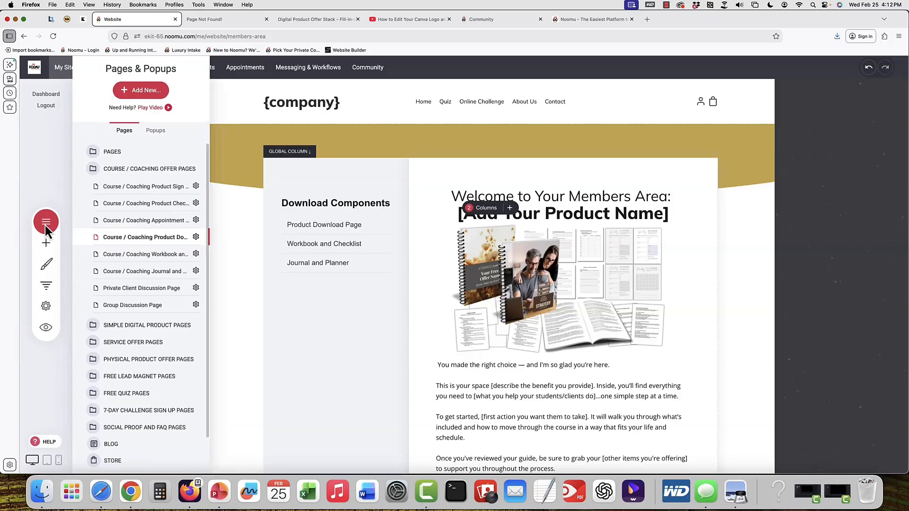
left_click(135, 258)
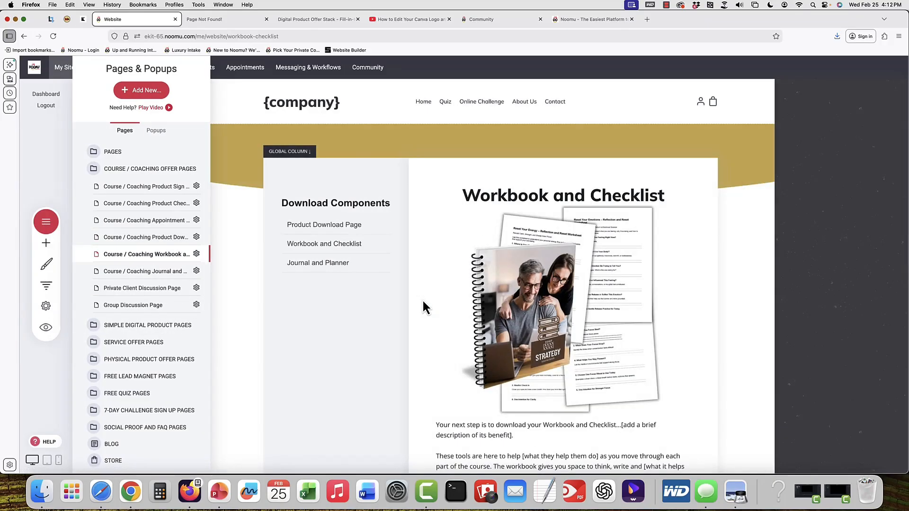
Review the Workbook and Checklist page's name and SEO title in its page settings, and close them without saving.
left_click(197, 254)
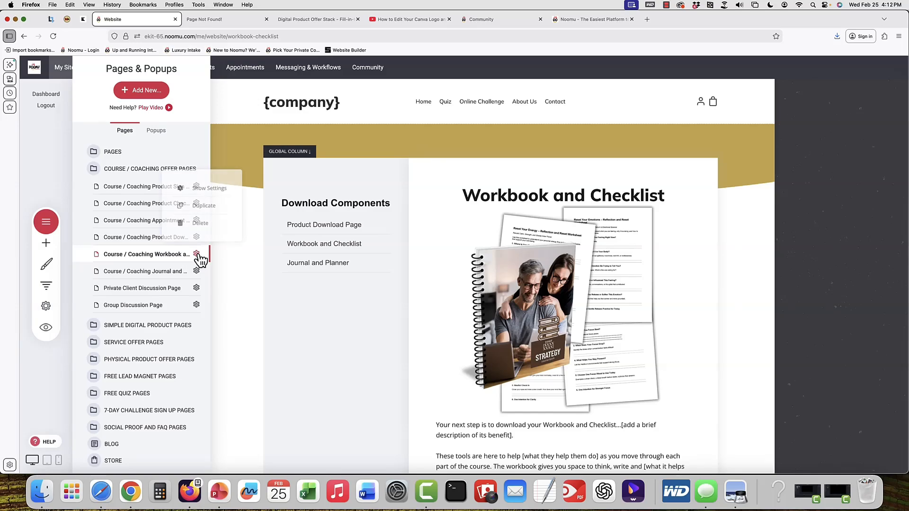
left_click(209, 189)
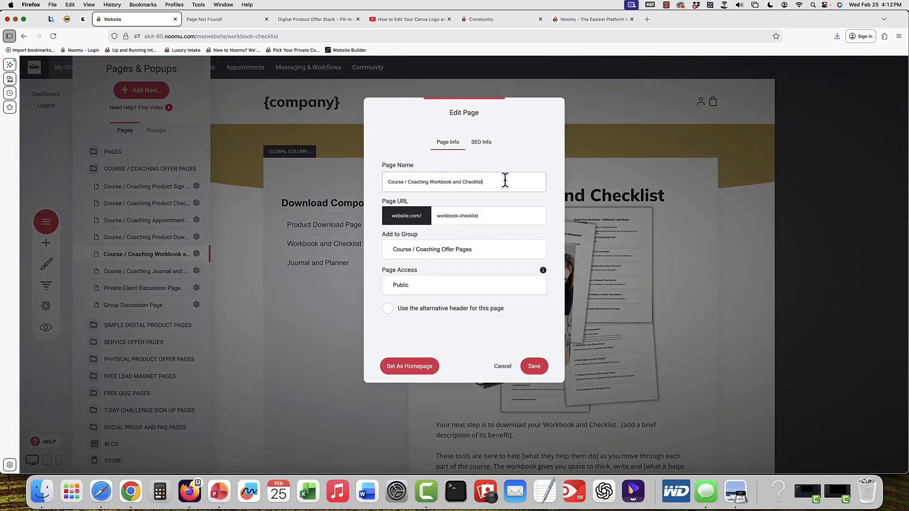
left_click_drag(505, 182, 386, 182)
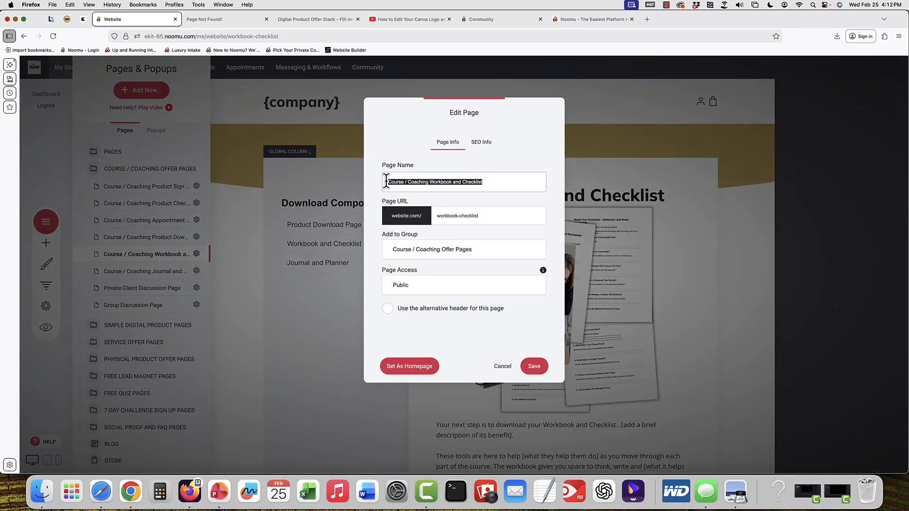
left_click(507, 179)
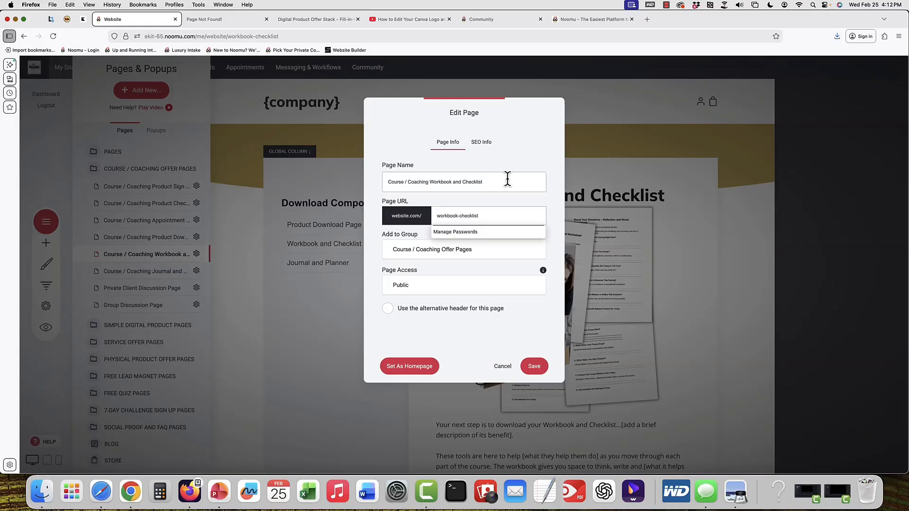
left_click(484, 142)
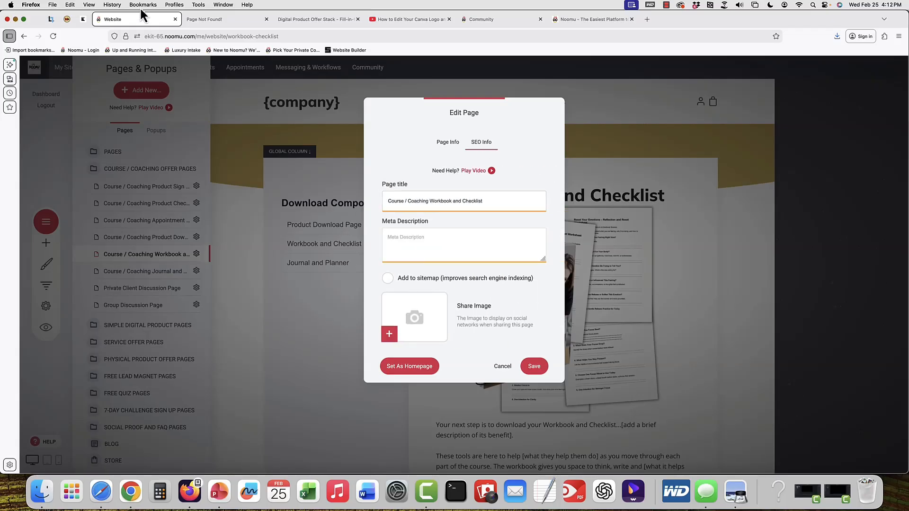
left_click(490, 201)
left_click_drag(490, 201, 388, 199)
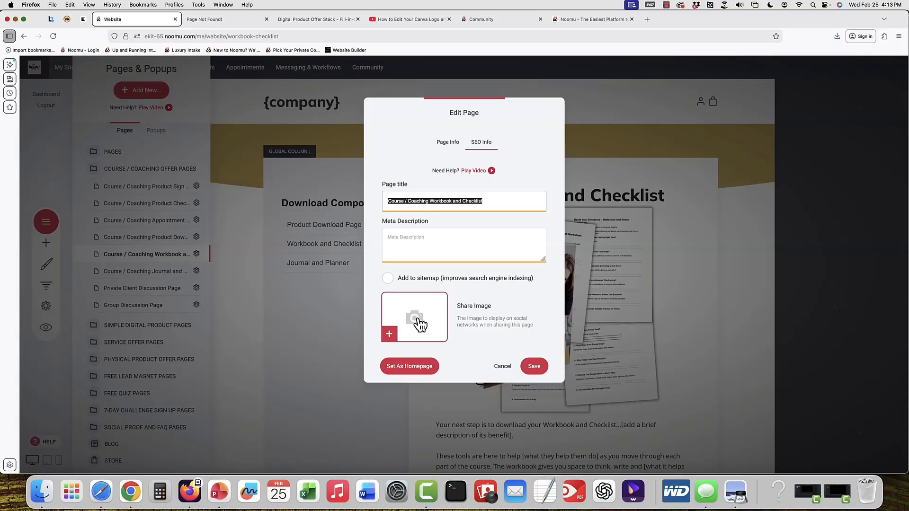
left_click(502, 365)
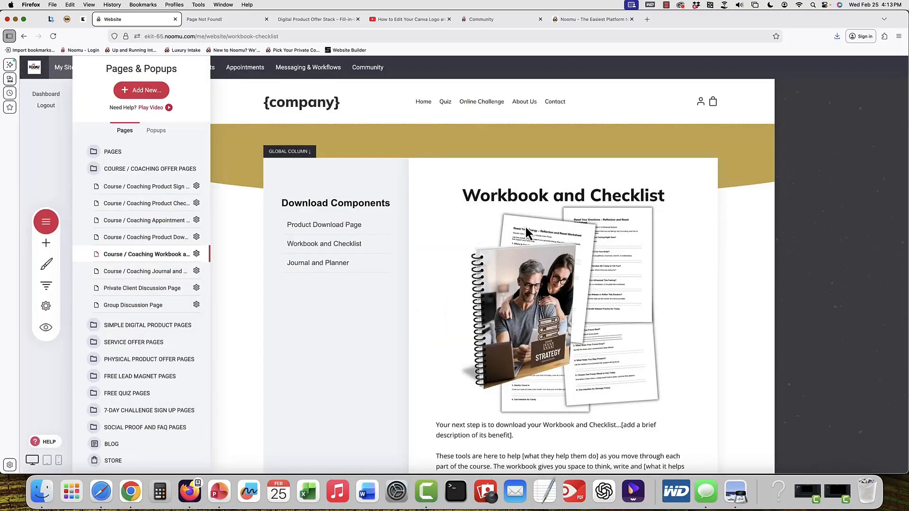
Set the Workbook and Checklist page's access to Members Only for the Membership Product group and save the page settings.
left_click(196, 254)
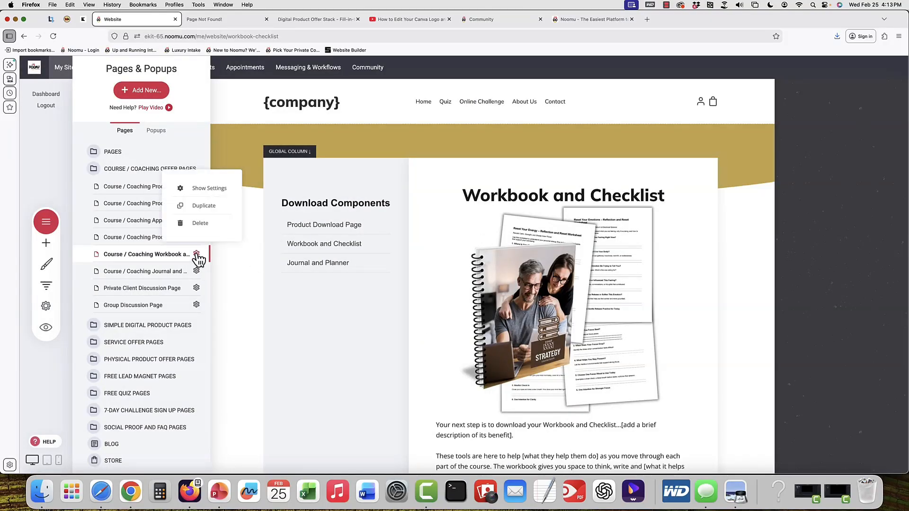
left_click(209, 189)
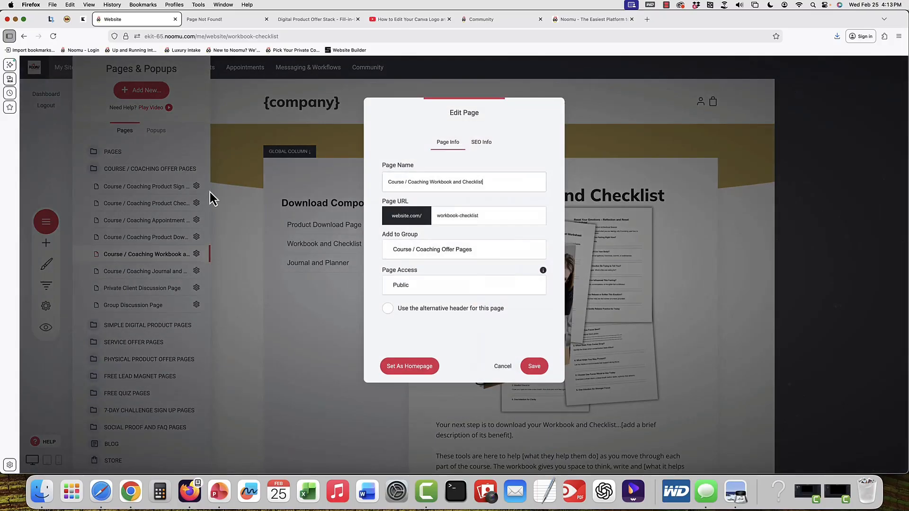
left_click(449, 288)
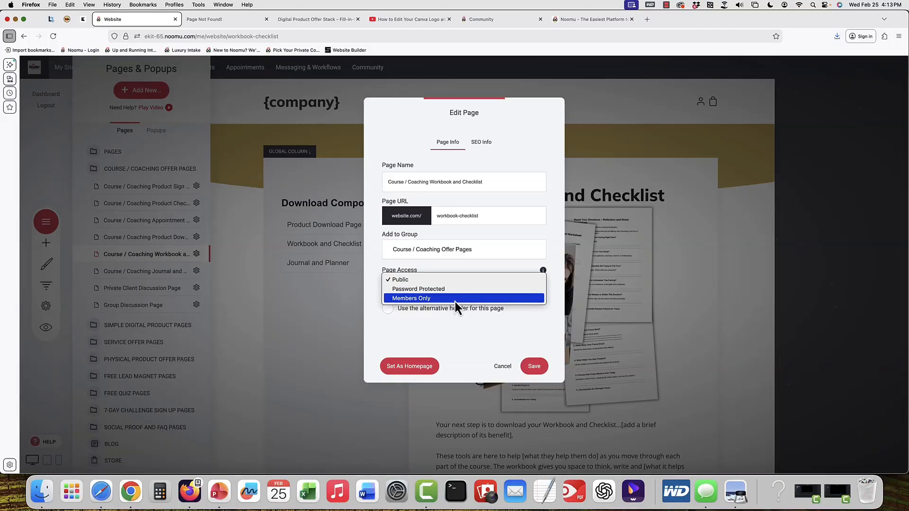
left_click(455, 299)
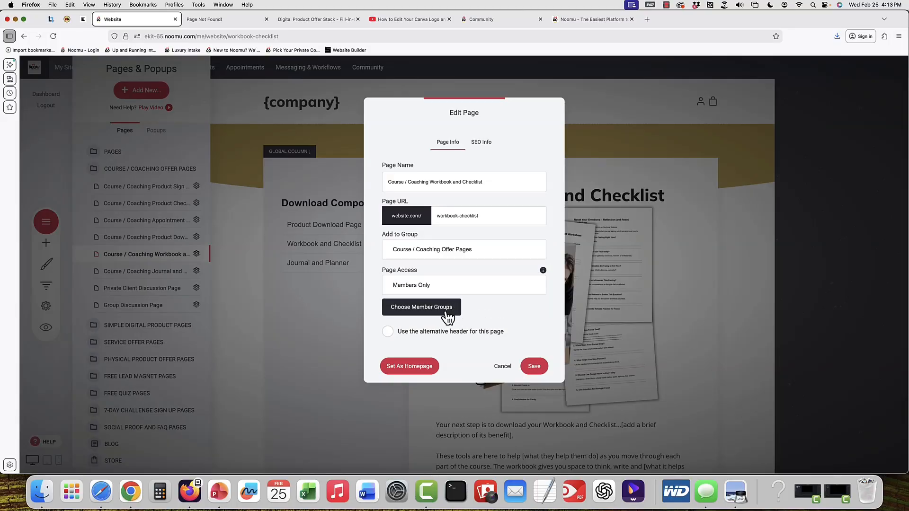
left_click(445, 310)
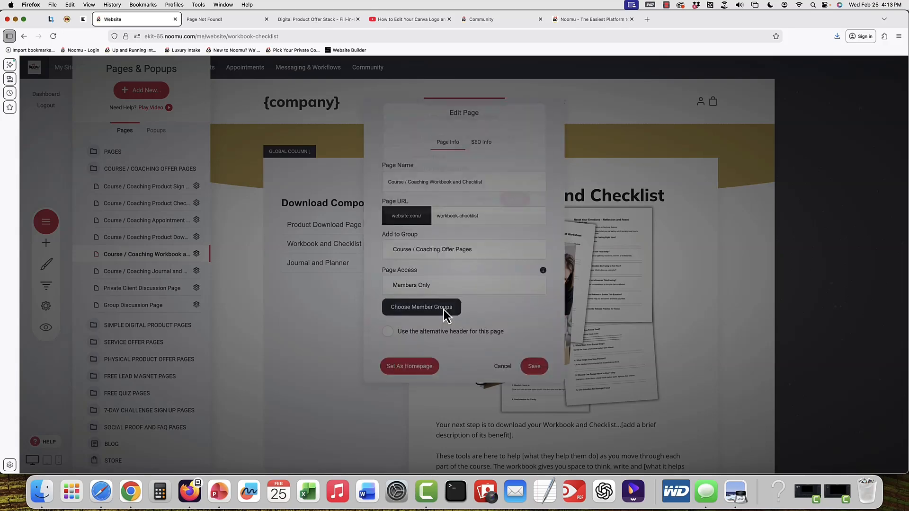
left_click(398, 171)
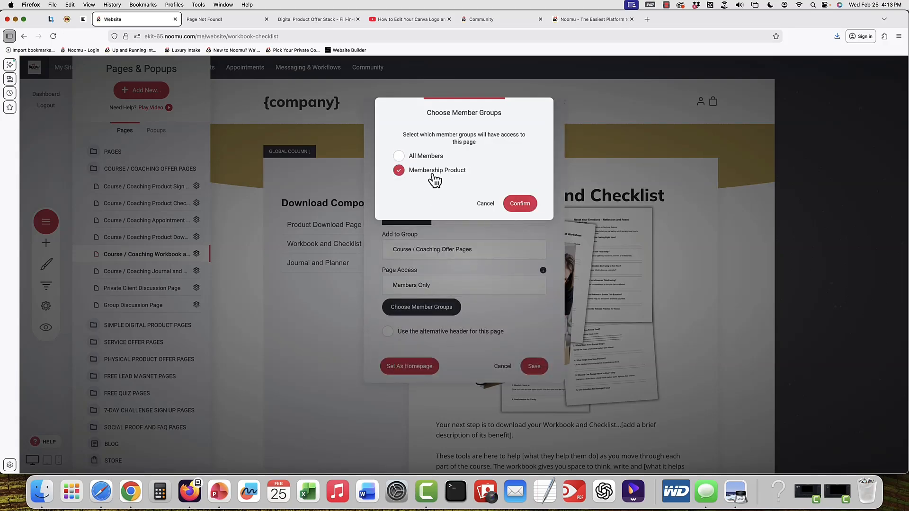
left_click(521, 205)
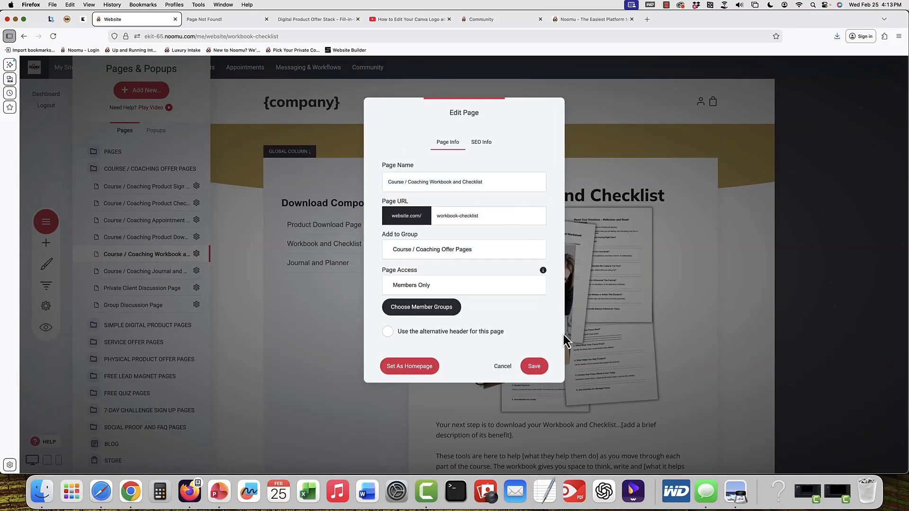
left_click(533, 366)
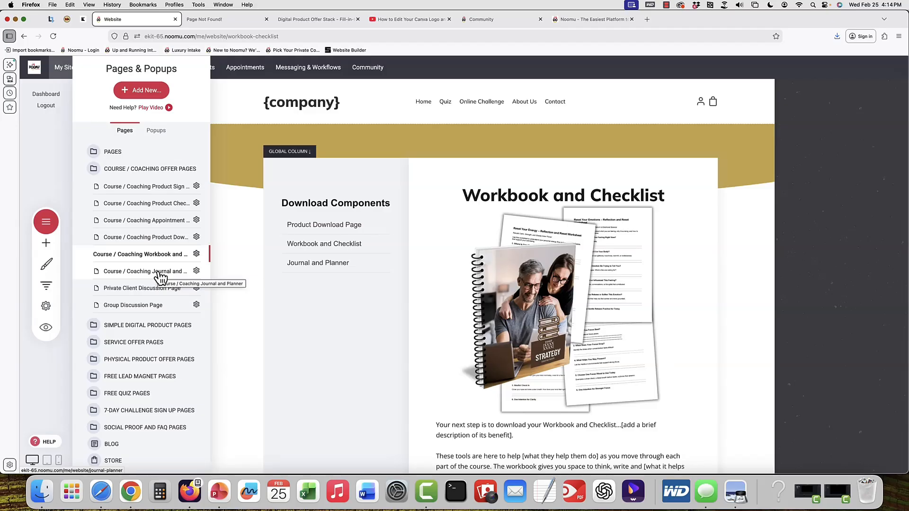
Open the Private Client Discussion Page and the settings of its discussion thread.
left_click(142, 292)
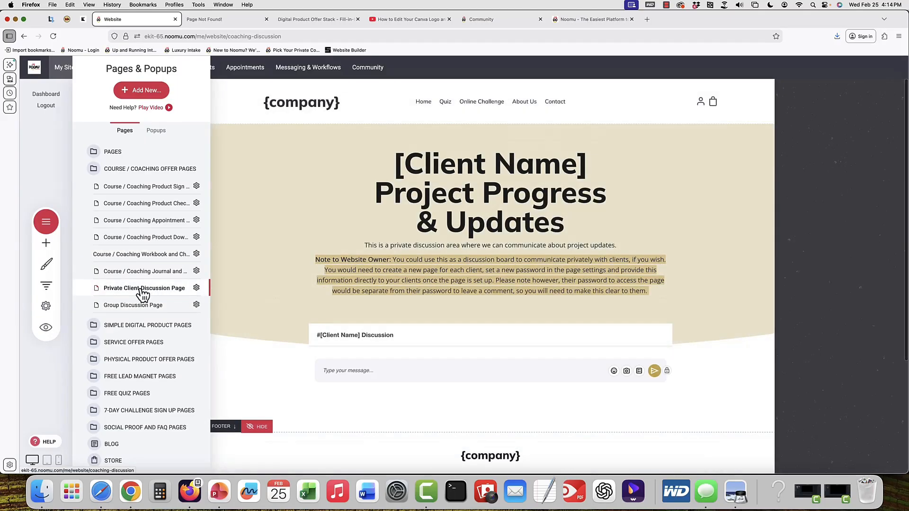
left_click(446, 346)
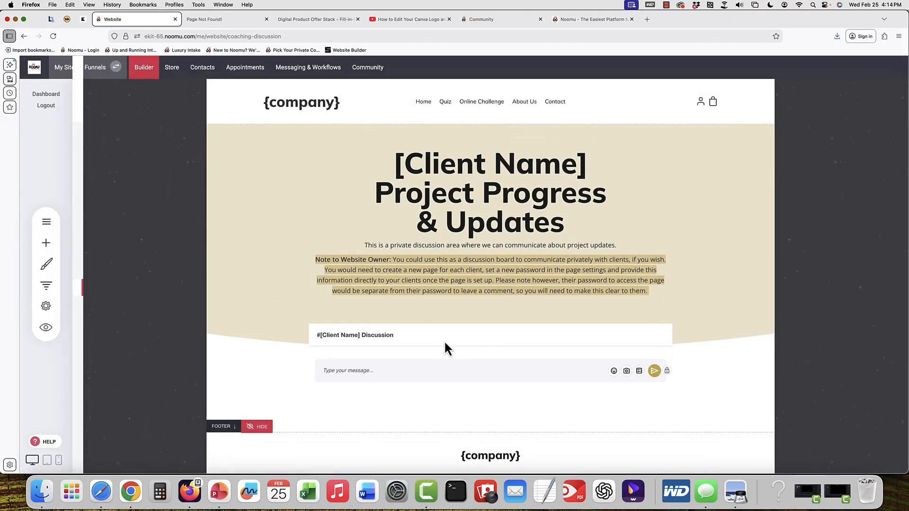
left_click(318, 312)
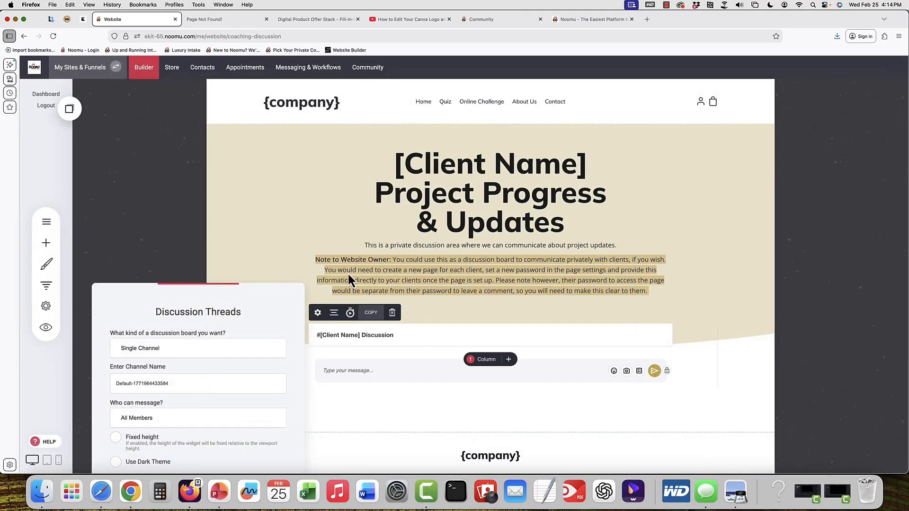
Try the discussion board as Multiple Channels, return it to Single Channel, and close its settings.
left_click(199, 349)
left_click(201, 354)
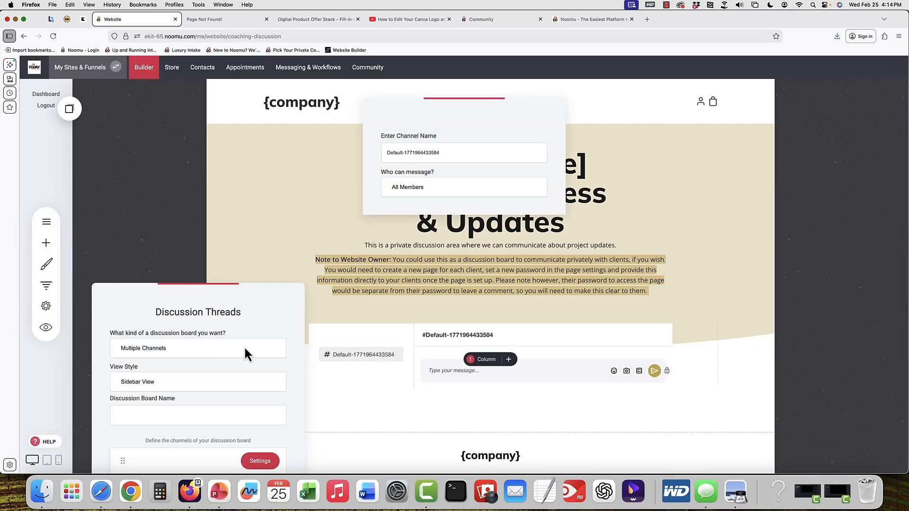
left_click(183, 348)
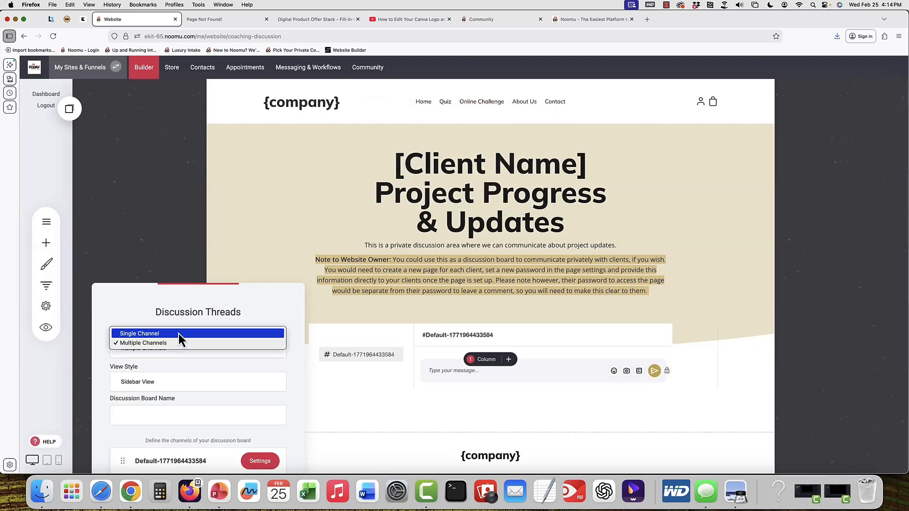
left_click(178, 333)
left_click(461, 302)
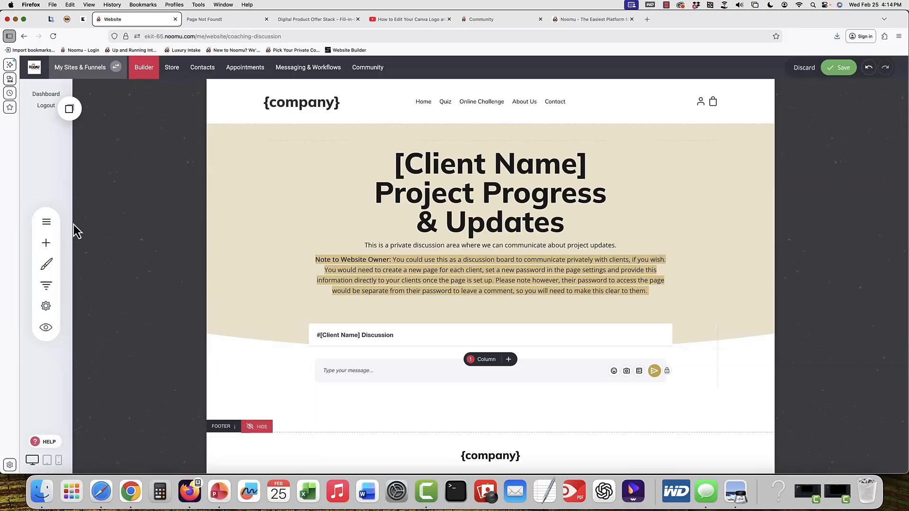
Review the Private Client Discussion Page's page and SEO settings, cancel them, and read the page's note to the website owner.
left_click(47, 223)
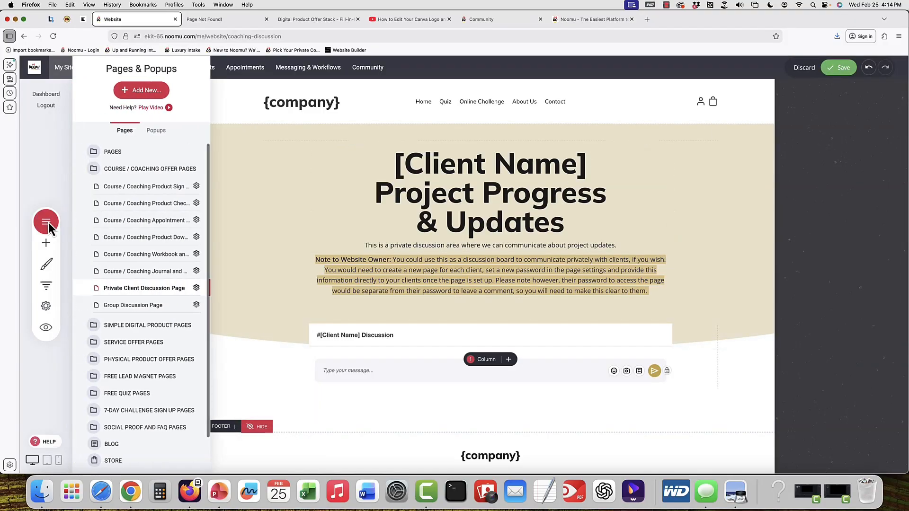
left_click(197, 288)
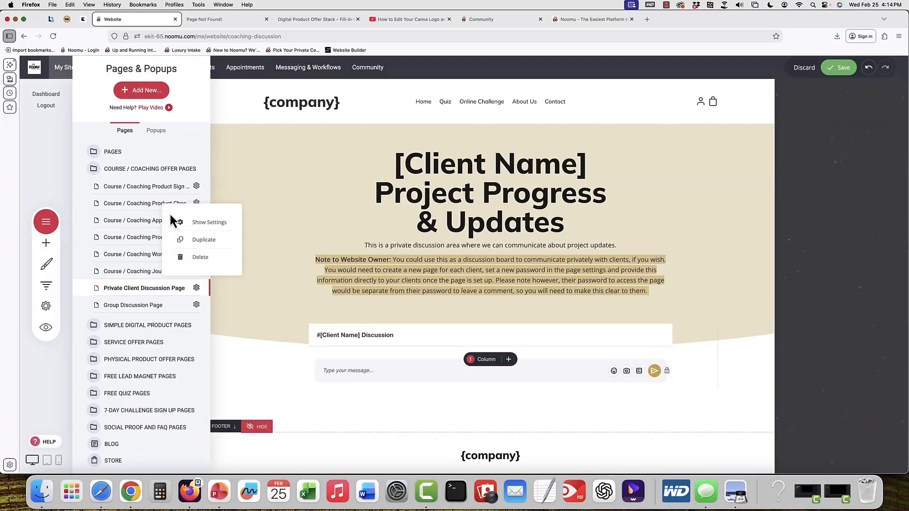
left_click(205, 222)
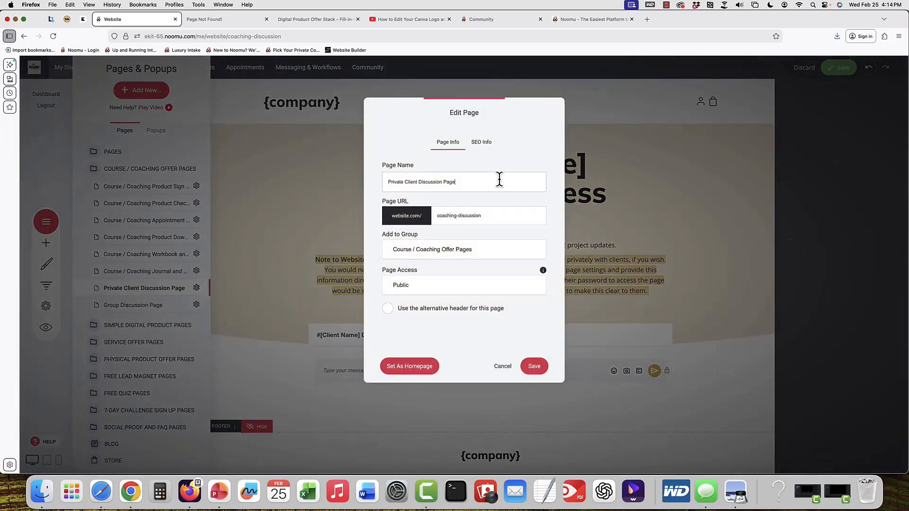
left_click(485, 147)
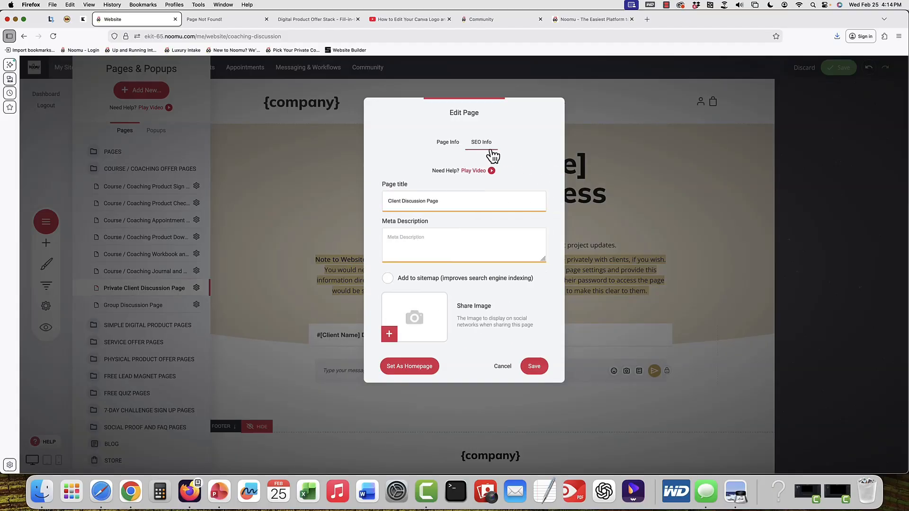
left_click(503, 366)
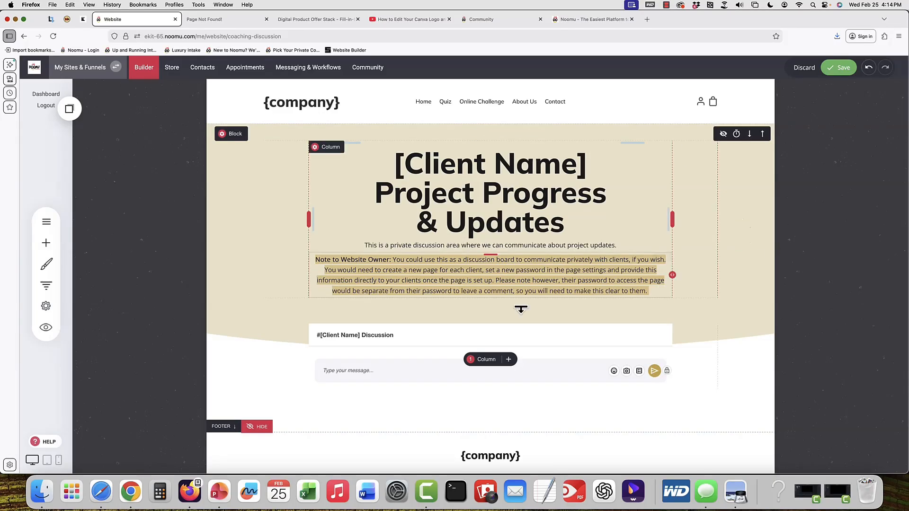
scroll(532, 279, "down", 1)
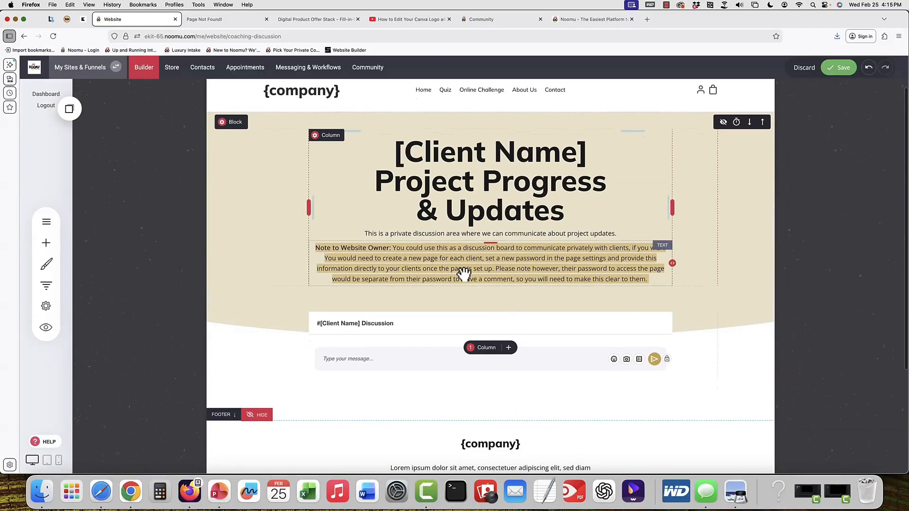
left_click(423, 328)
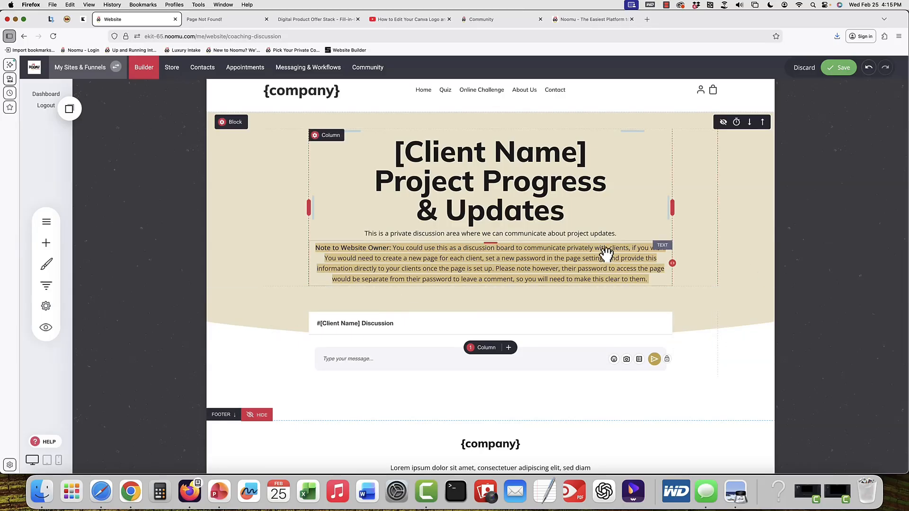
Open the Group Discussion Page's settings, check the member groups for its Members Only access, and save the page settings.
left_click(46, 221)
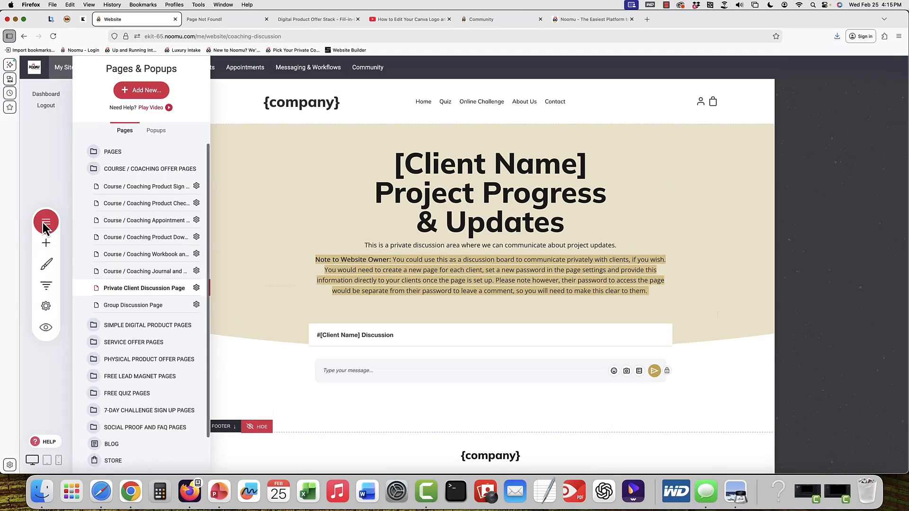
left_click(145, 307)
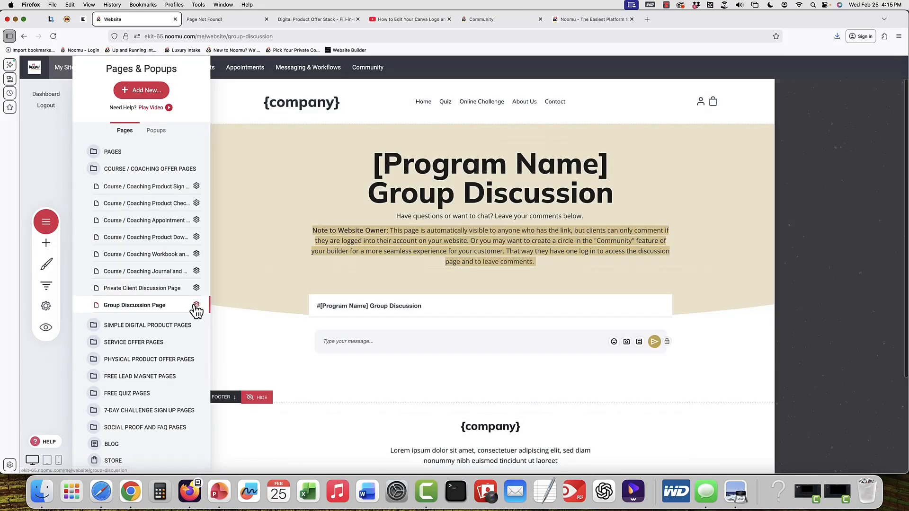
left_click(196, 304)
left_click(203, 239)
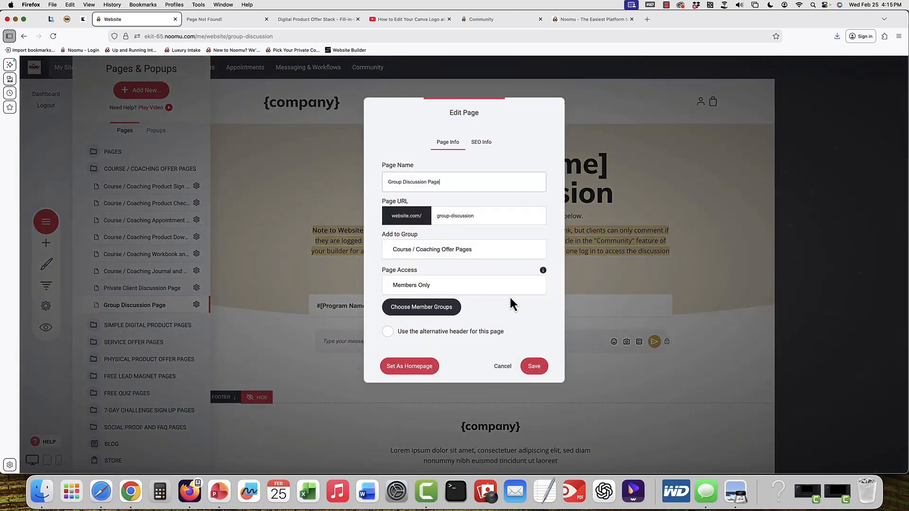
left_click(427, 311)
left_click(521, 203)
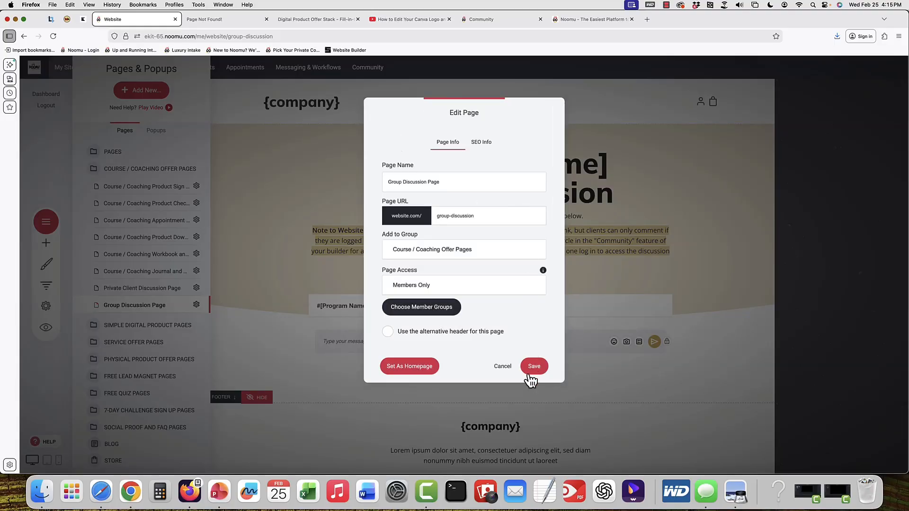
left_click(534, 368)
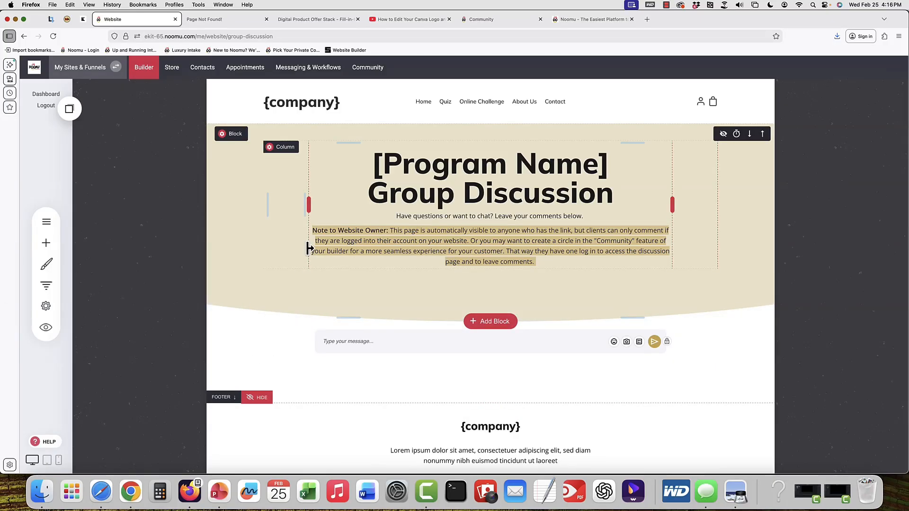
Review the store's settings for store details, general, shipping, taxes, payments and checkout, and its layout and styling options.
left_click(172, 68)
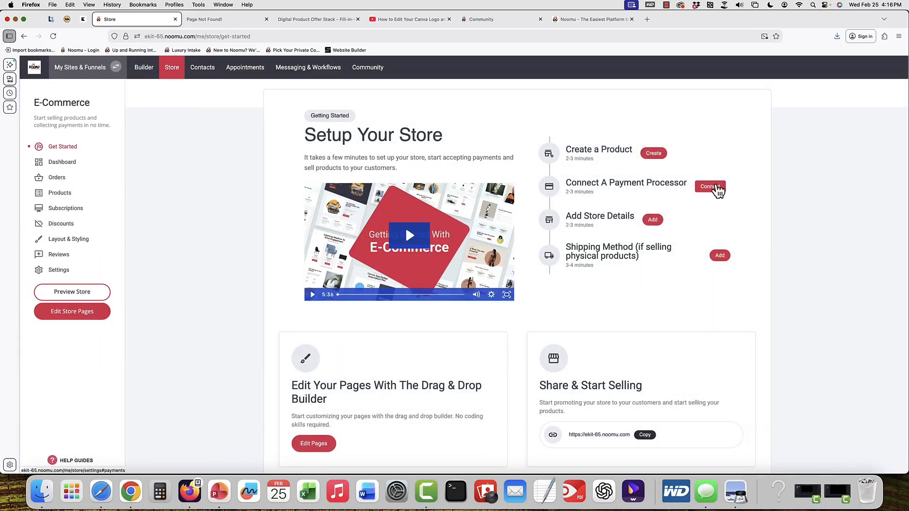
left_click(49, 273)
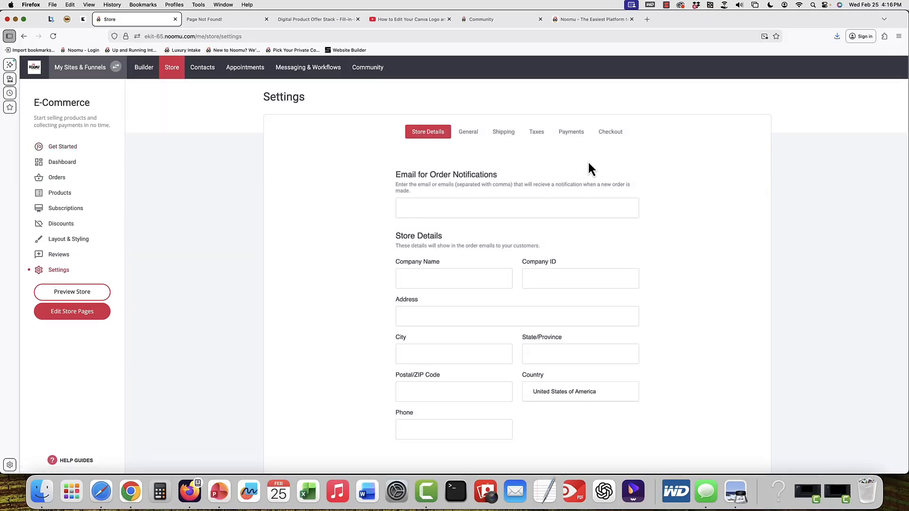
left_click(468, 135)
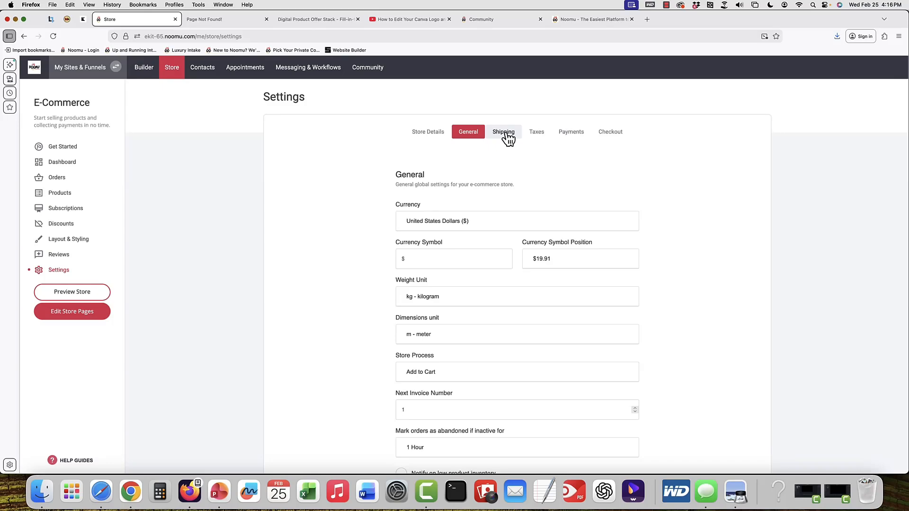
left_click(506, 137)
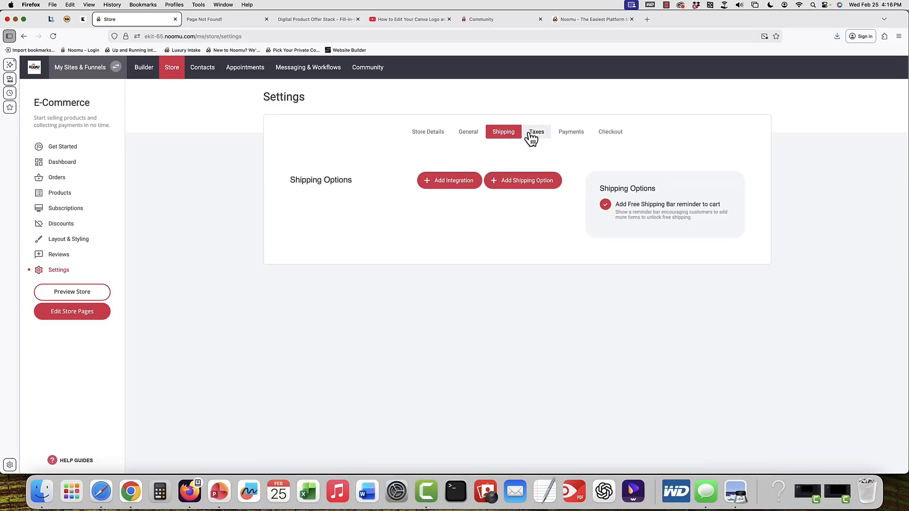
left_click(545, 137)
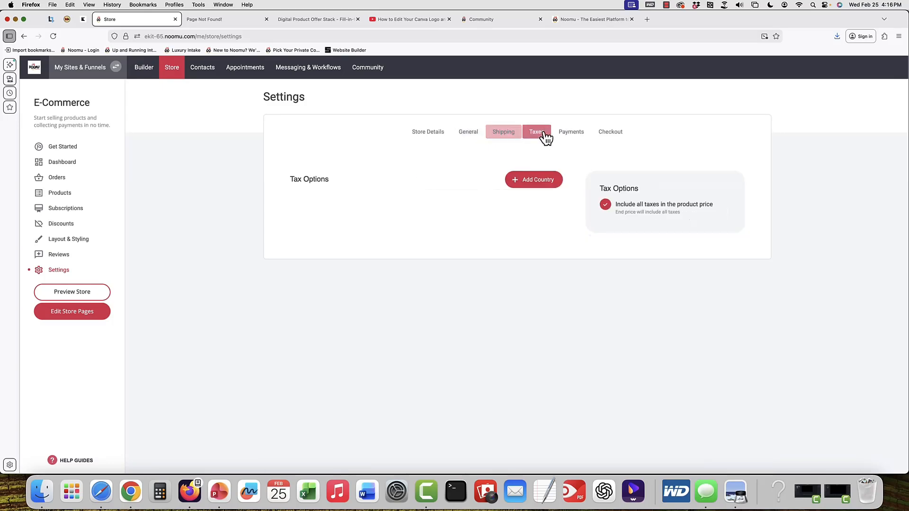
left_click(571, 139)
left_click(618, 138)
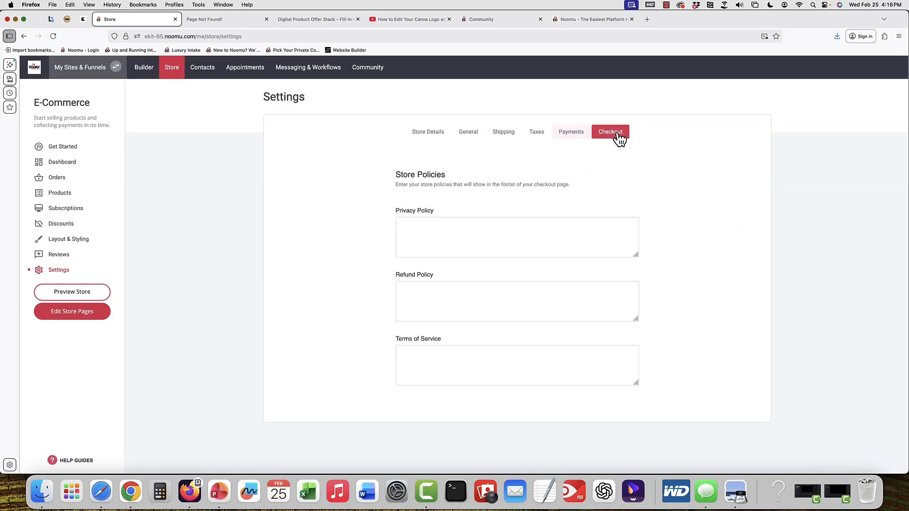
left_click(78, 241)
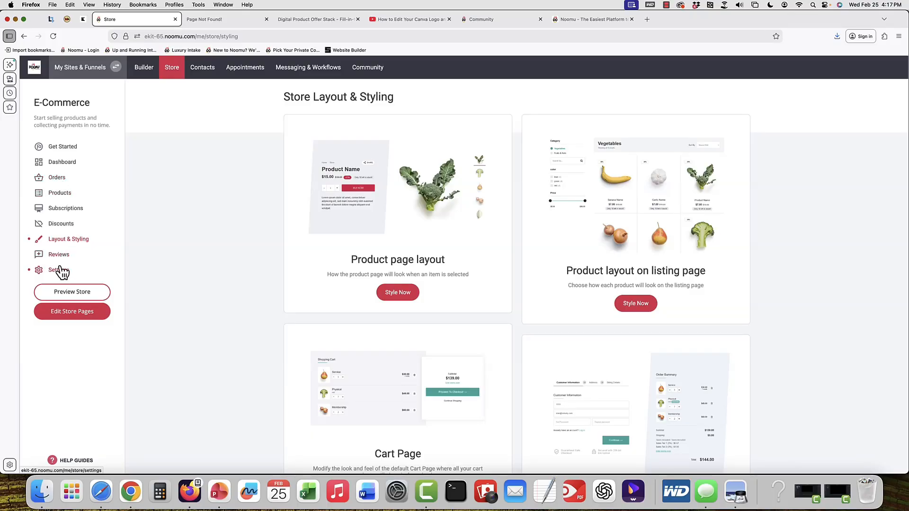
Open the Sample Course / Coaching / Membership Product from the store's products and look over its title, description and price.
left_click(61, 194)
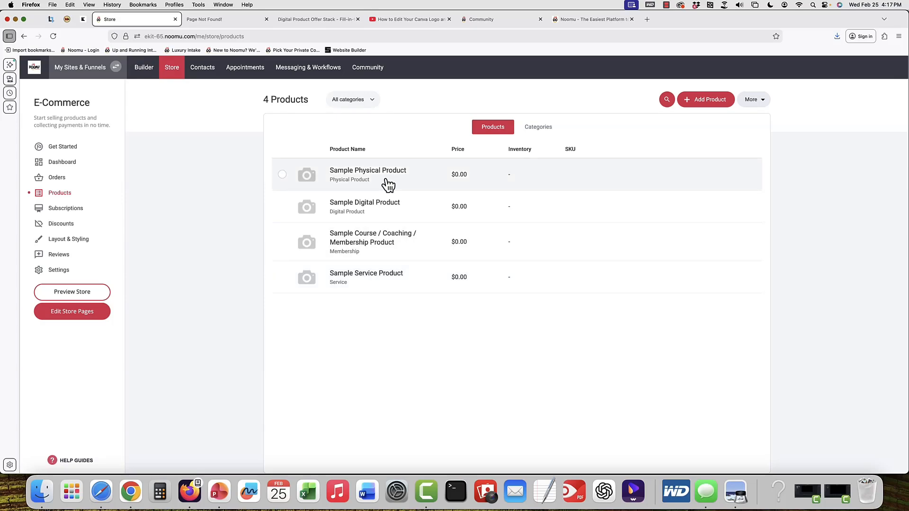
left_click(371, 246)
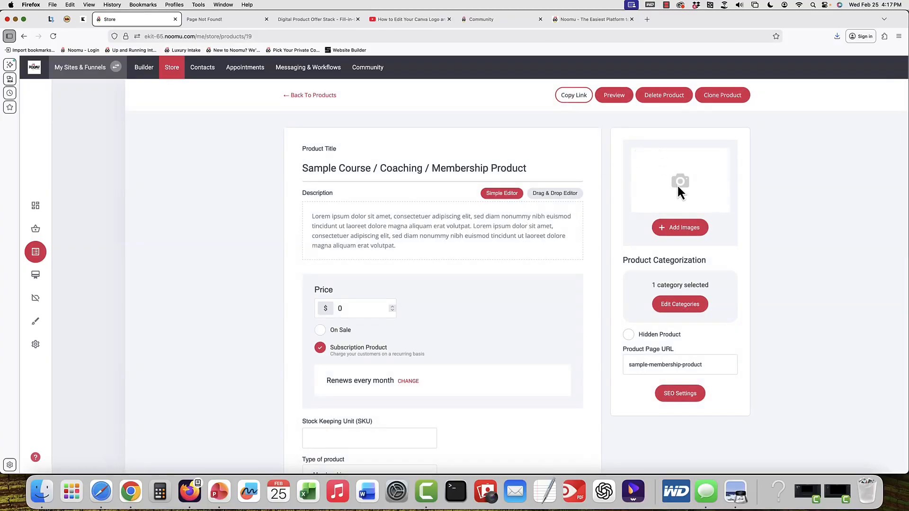
left_click(416, 168)
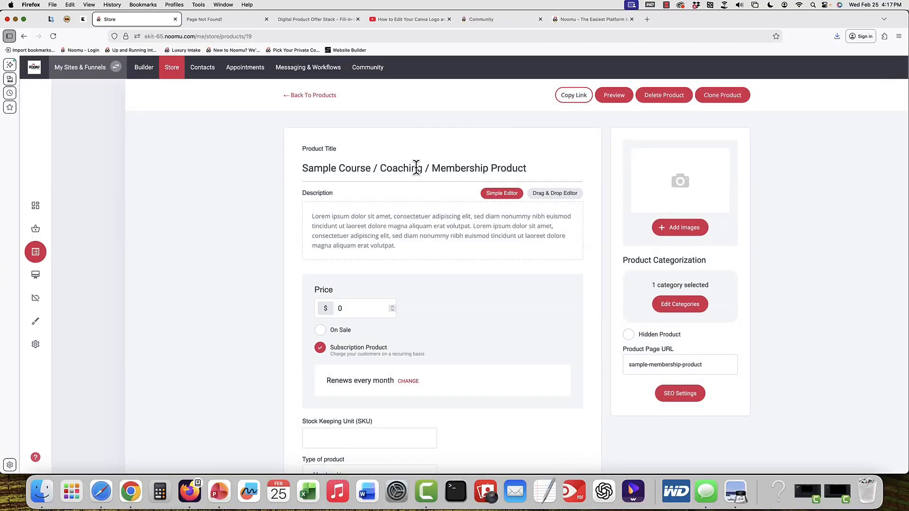
left_click(415, 241)
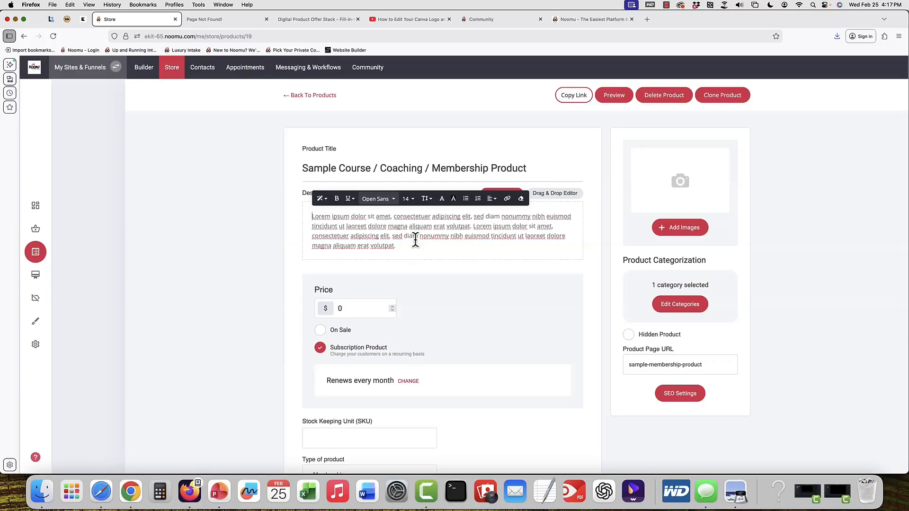
left_click(414, 246)
scroll(442, 308, "down", 2)
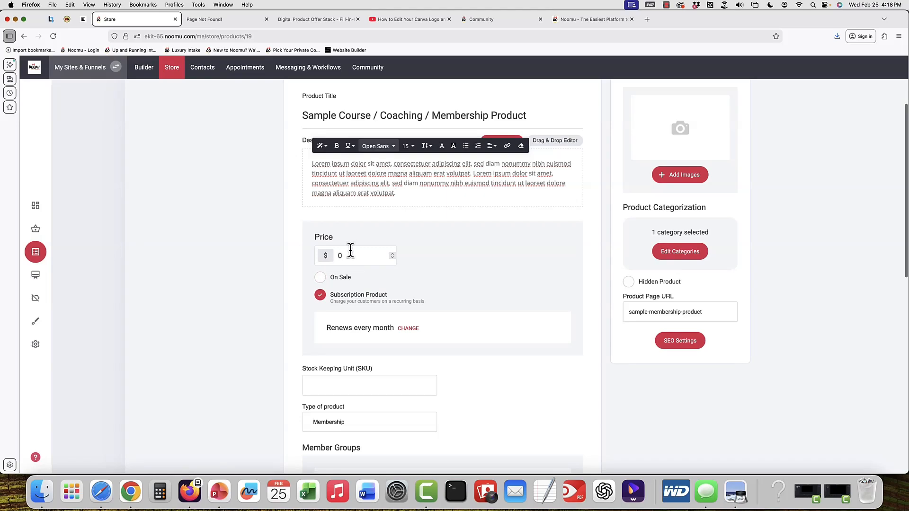
Check the product's subscription billing options, and try turning Subscription Product off and back on.
scroll(473, 291, "down", 2)
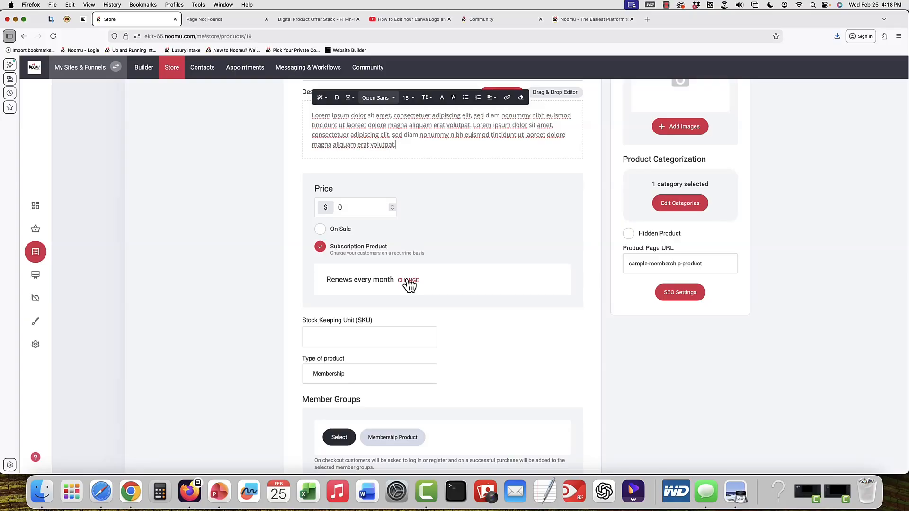
left_click(407, 280)
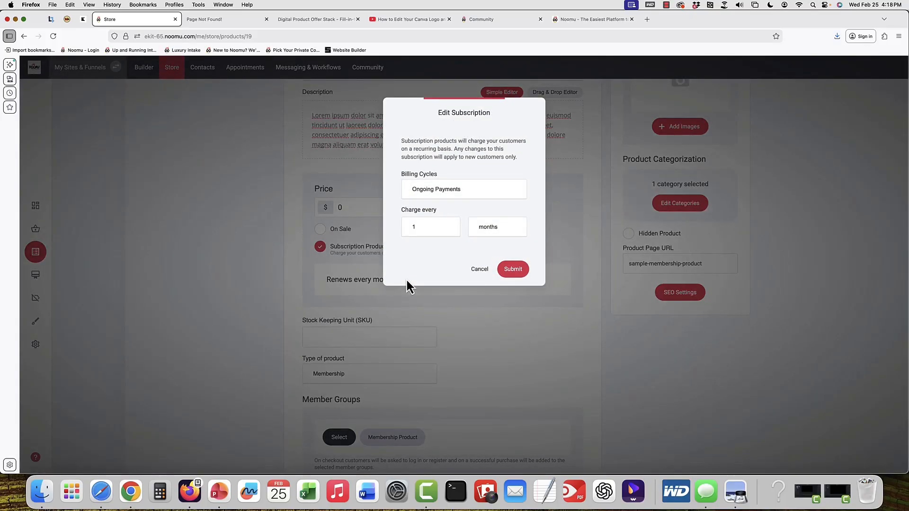
left_click(485, 189)
left_click(339, 255)
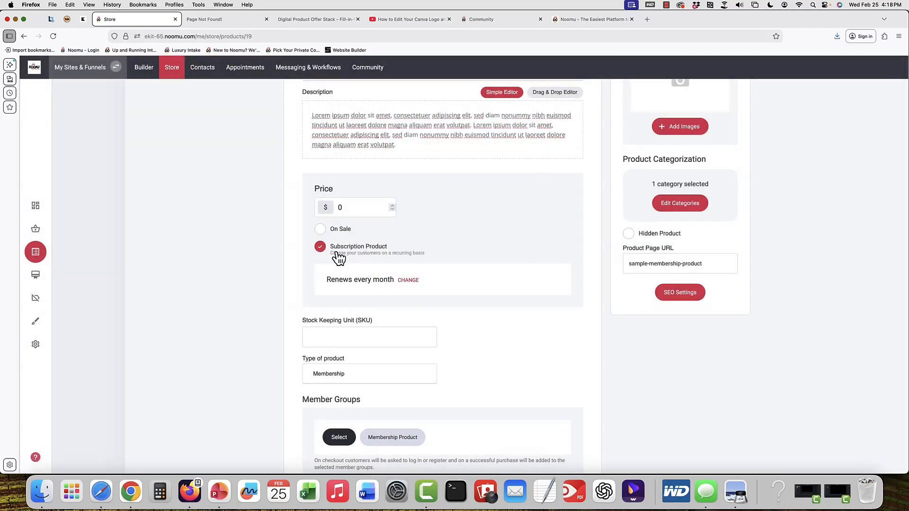
left_click(321, 248)
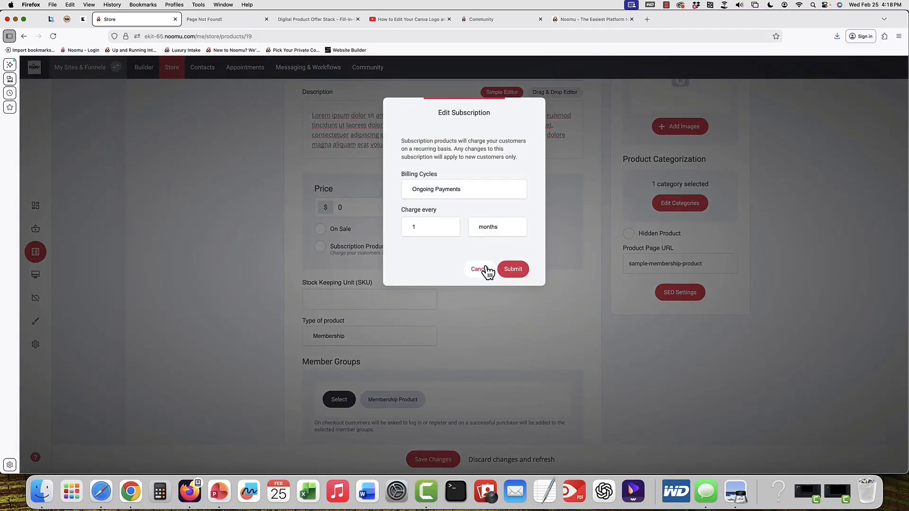
left_click(479, 266)
left_click(320, 246)
Examine the available product types and the member groups assigned to the product, leaving both selections as they are.
scroll(412, 284, "down", 3)
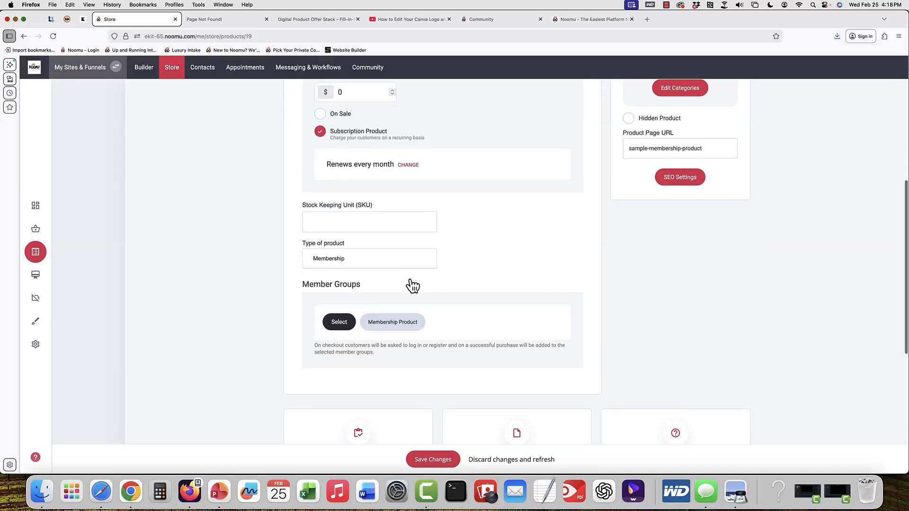
left_click(394, 262)
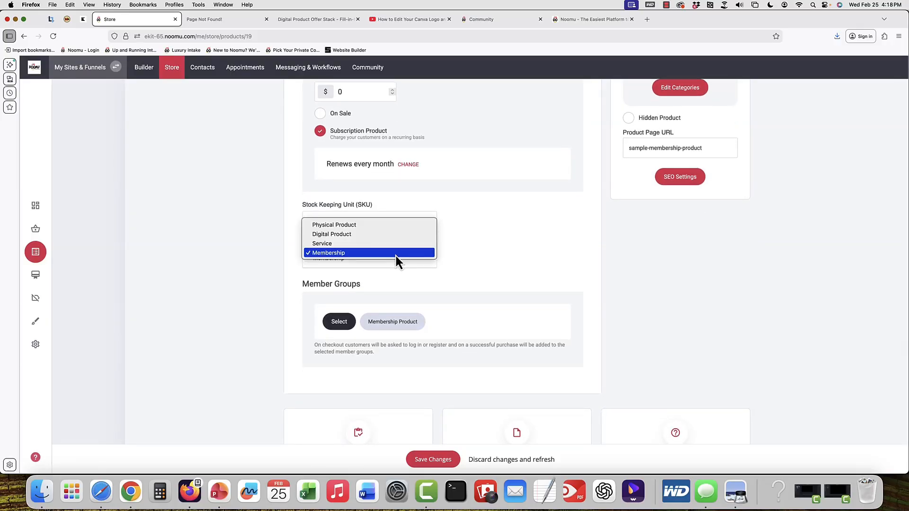
left_click(488, 268)
left_click(338, 324)
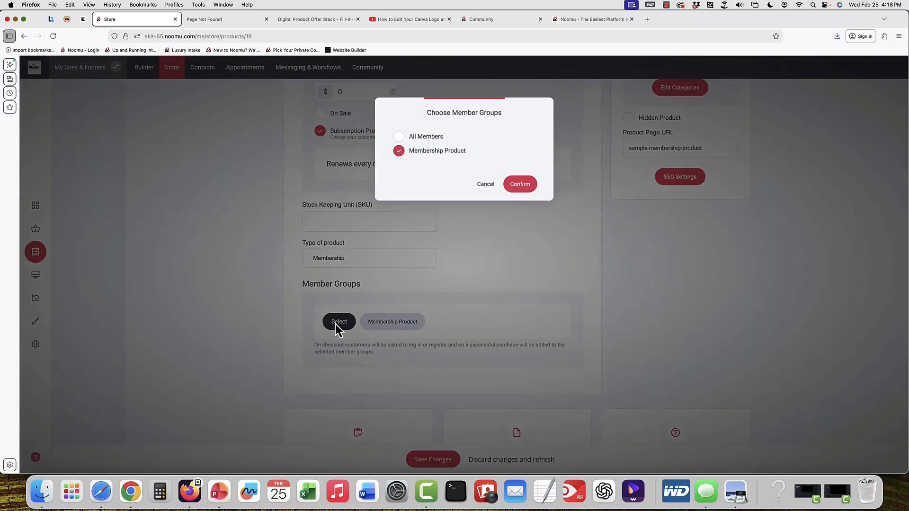
left_click(484, 185)
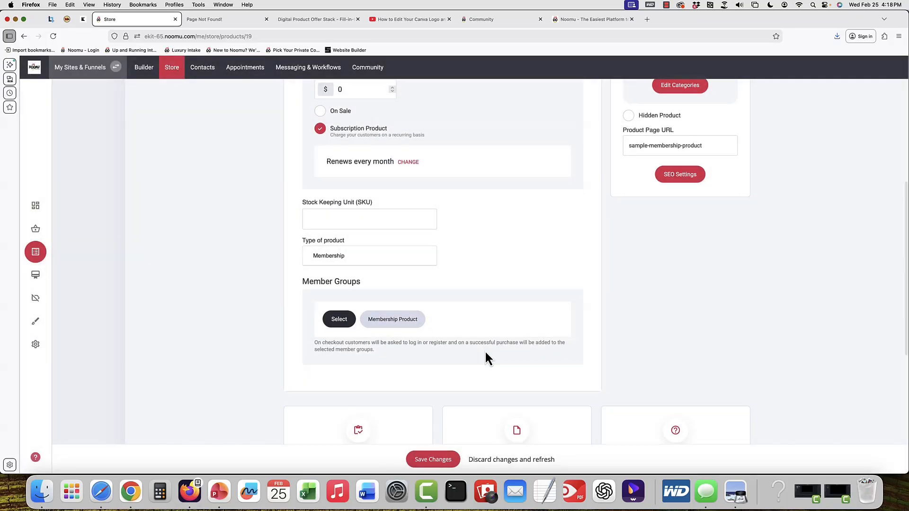
Review the product's custom thank you page redirect and customer tags, cancel the tag selection, and return to the product list.
scroll(484, 350, "down", 5)
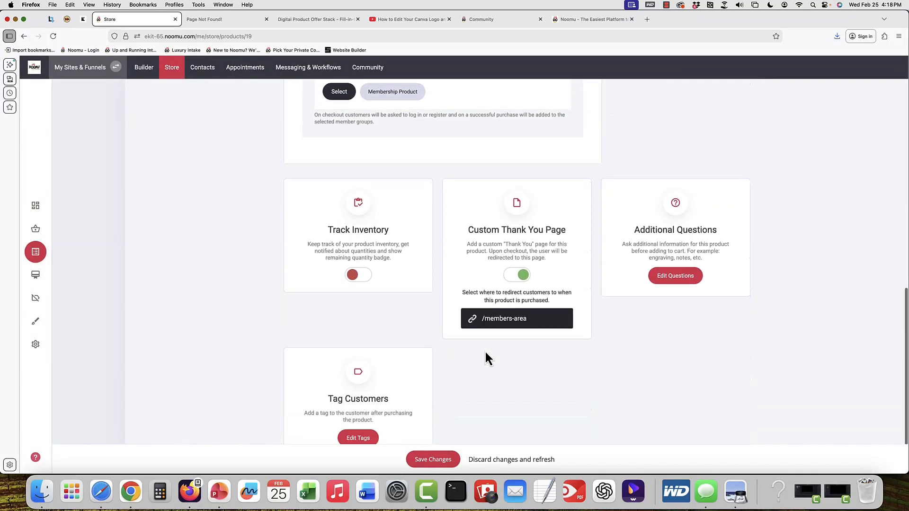
scroll(484, 350, "down", 3)
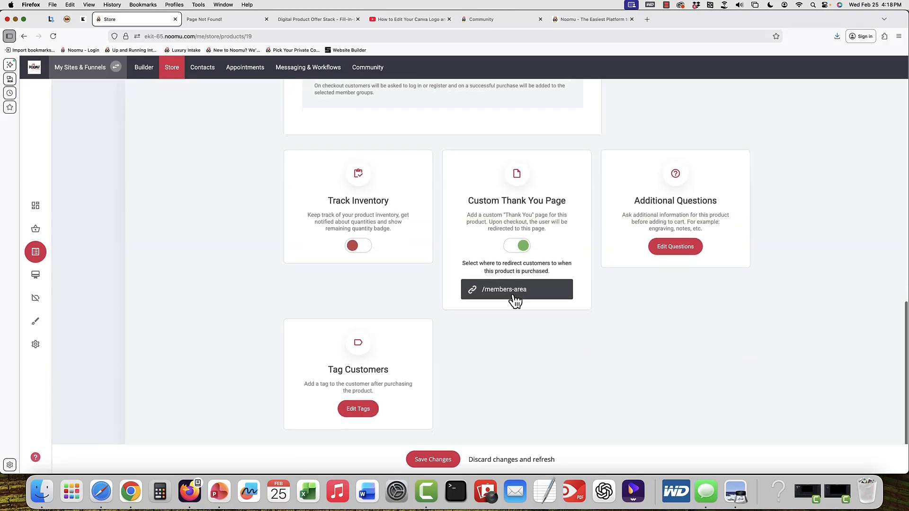
left_click(347, 416)
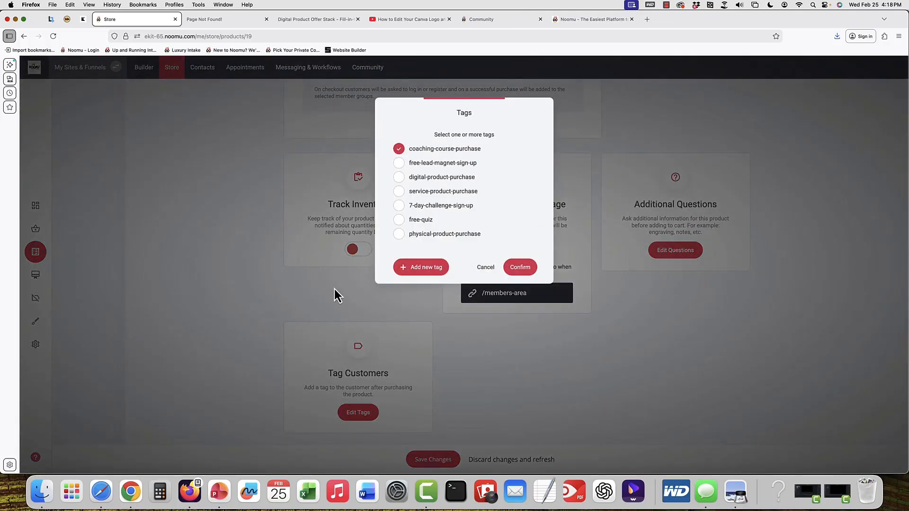
left_click(449, 164)
left_click(487, 268)
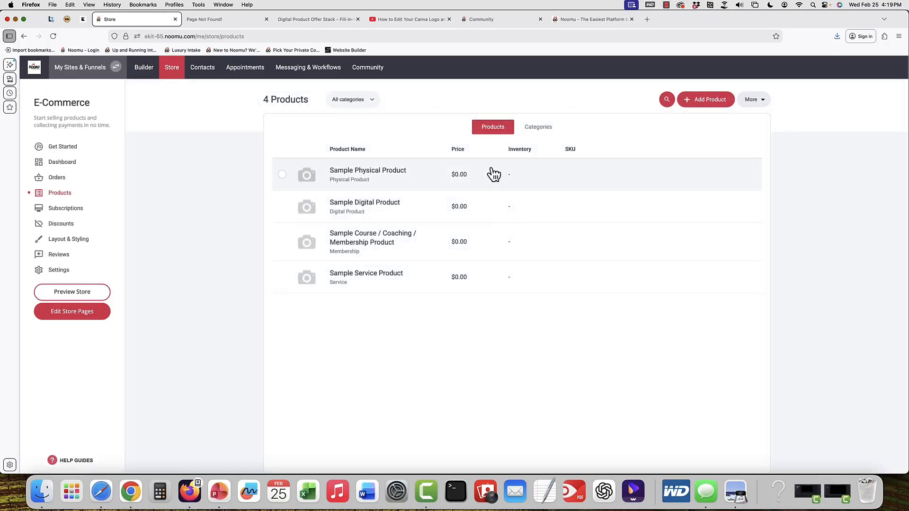
Open the Membership Product member group in the contacts, dismissing the introduction video, and show its group settings.
left_click(203, 70)
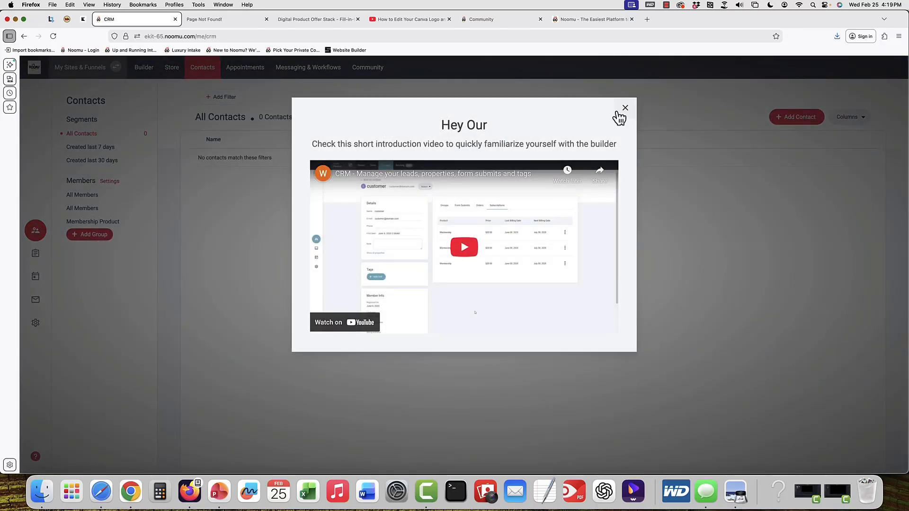
left_click(623, 109)
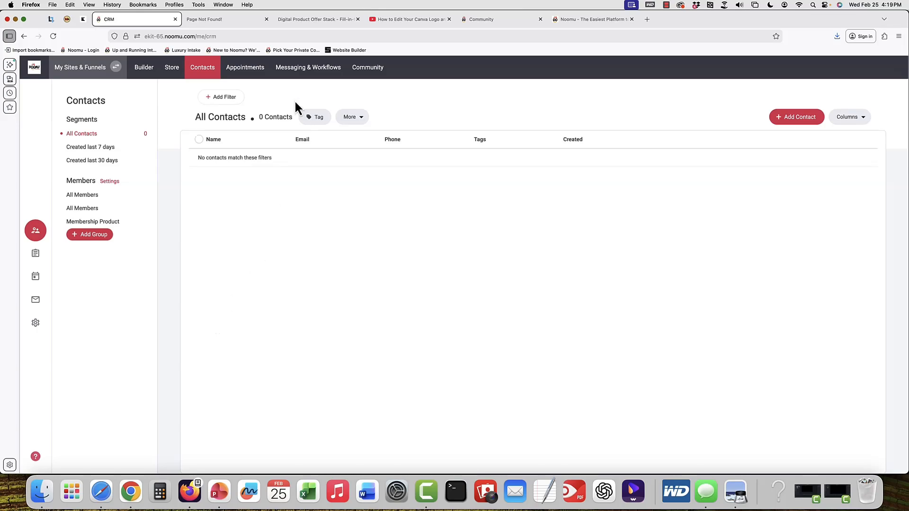
left_click(101, 223)
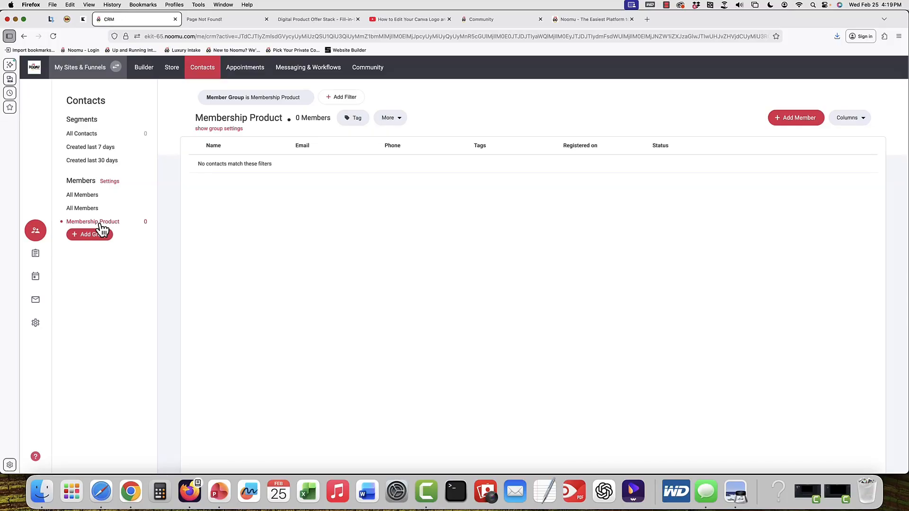
left_click(223, 131)
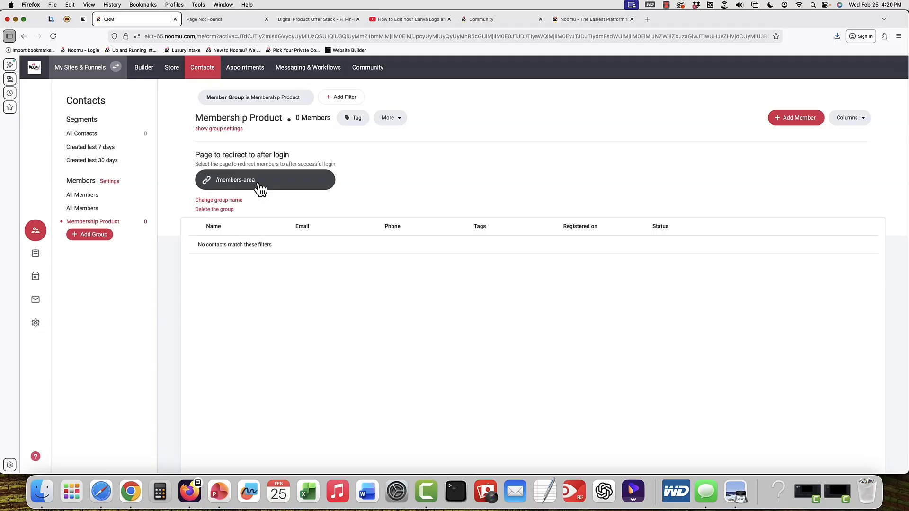
Open the moderation page of the Community area.
left_click(374, 74)
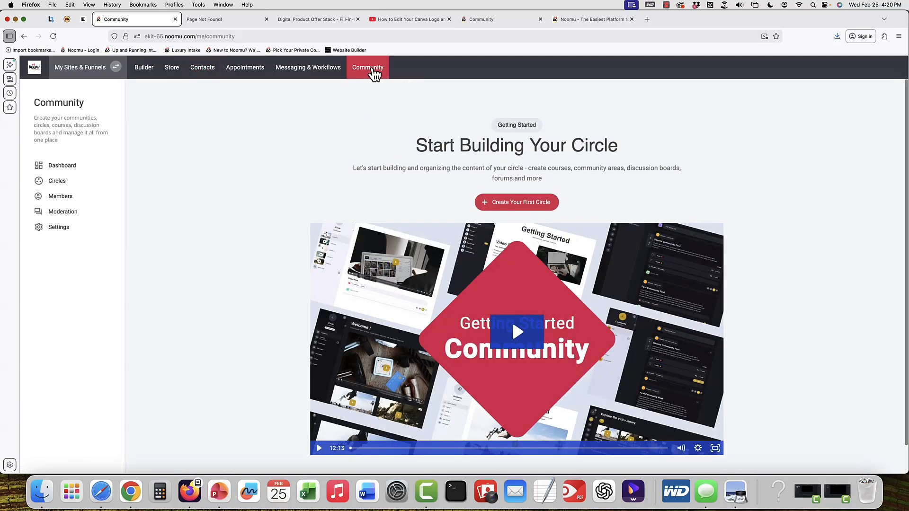
left_click(59, 216)
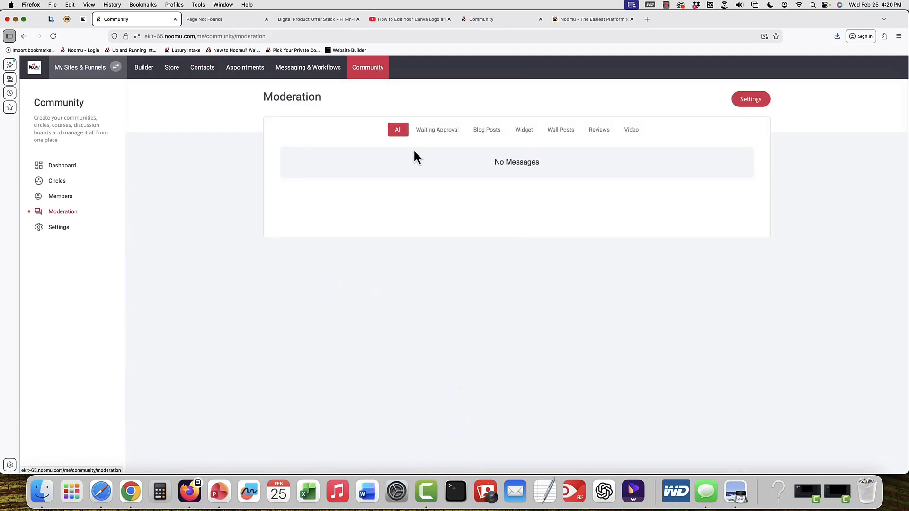
Review the moderation queue under the All, Waiting Approval, Blog Posts and Wall Posts filters.
left_click(438, 132)
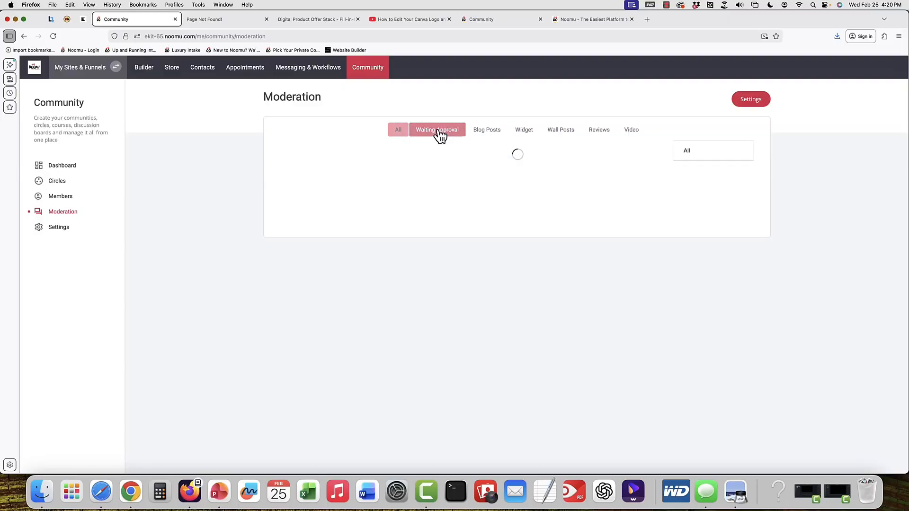
left_click(492, 133)
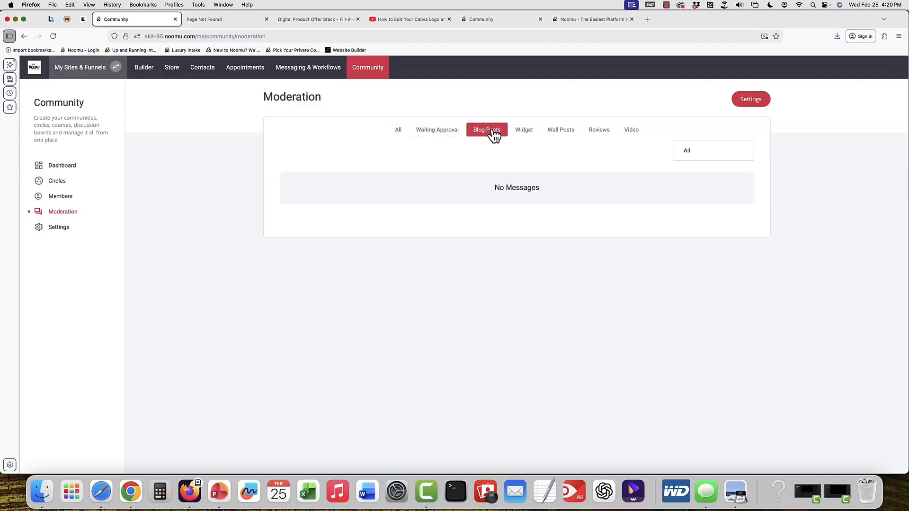
left_click(561, 133)
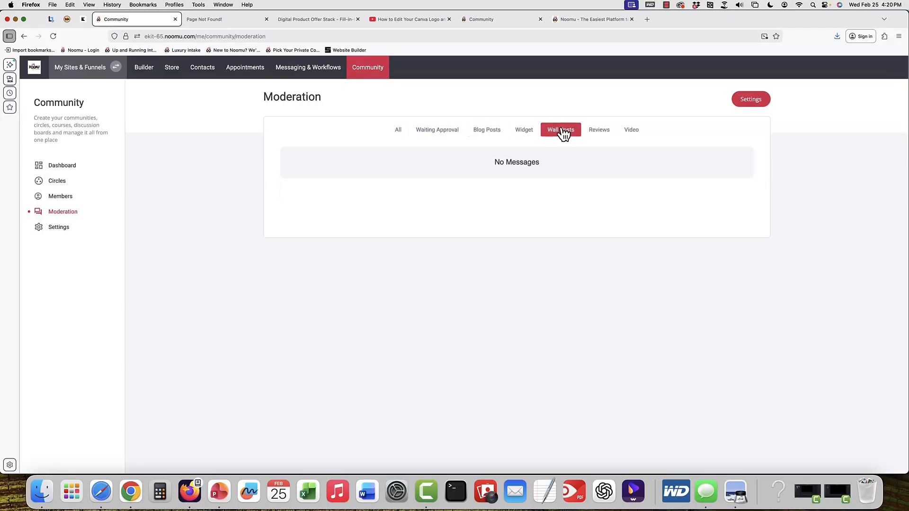
left_click(398, 134)
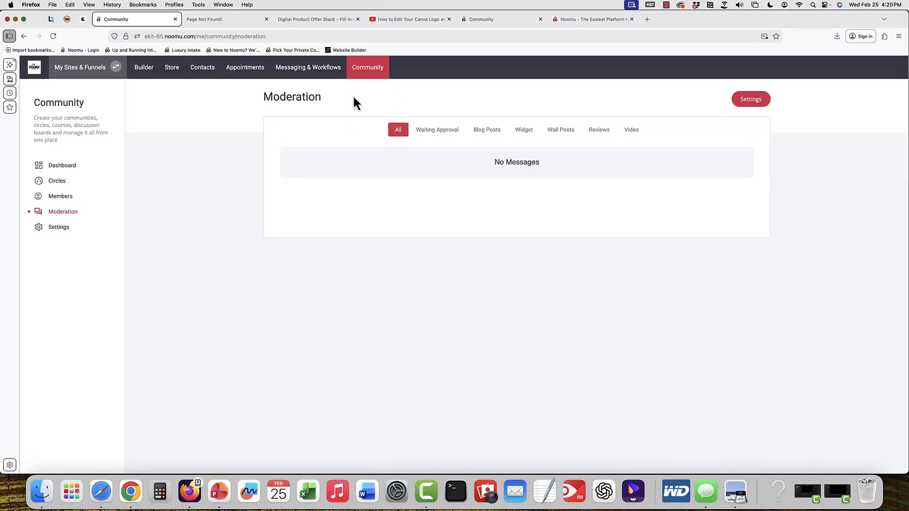
left_click(440, 135)
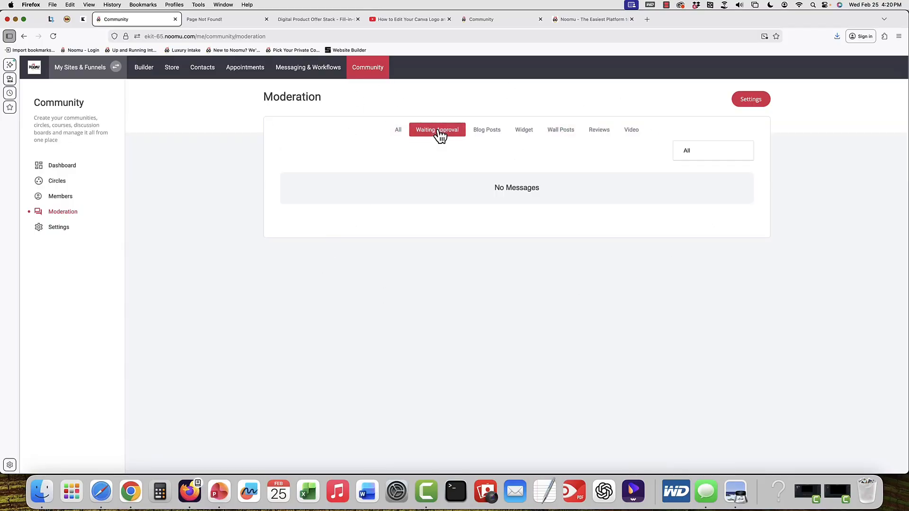
left_click(398, 133)
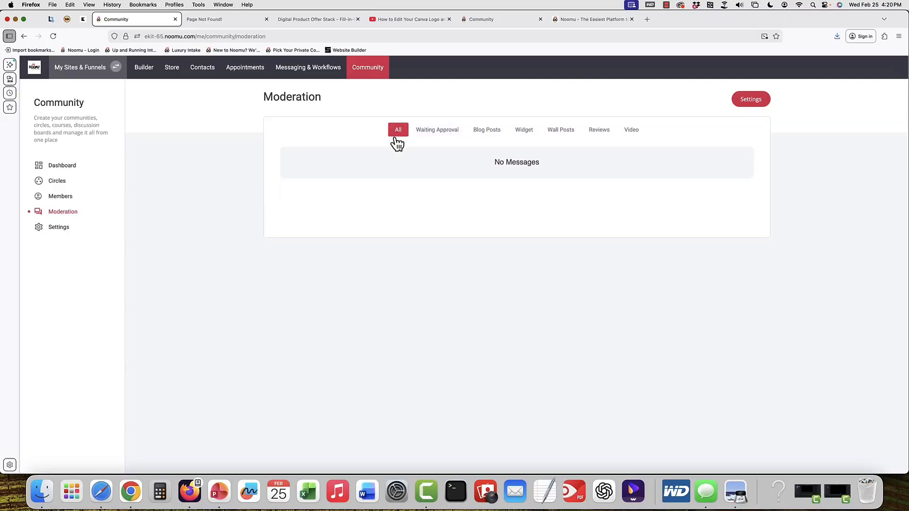
left_click(440, 135)
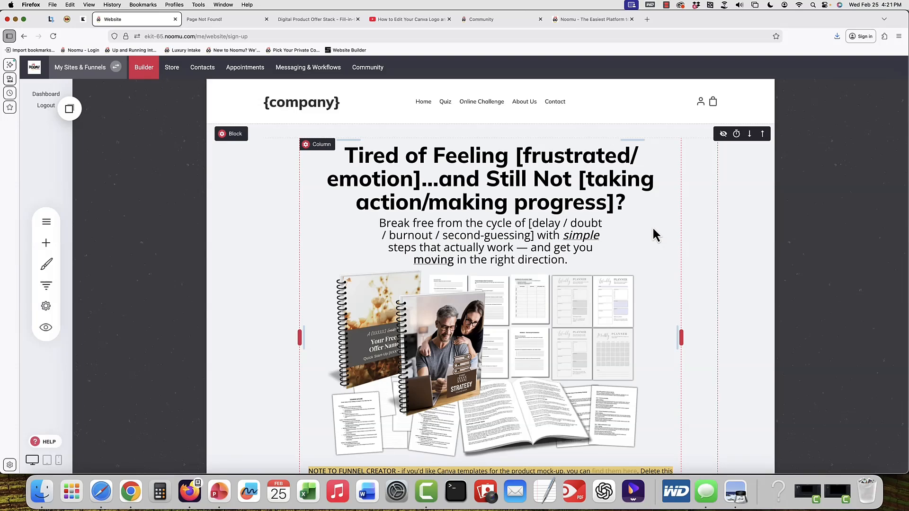
Open the Course / Coaching Product Download page in the builder and view its content down to the download button.
left_click(47, 223)
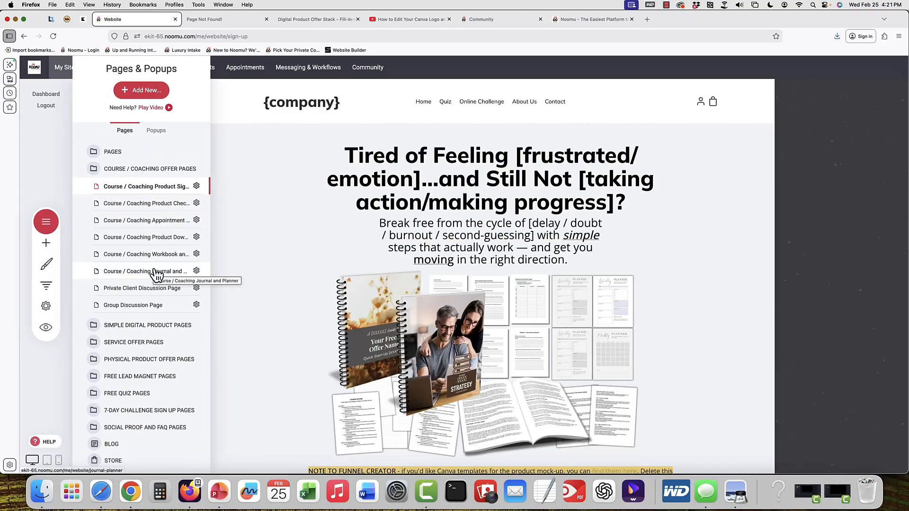
left_click(144, 239)
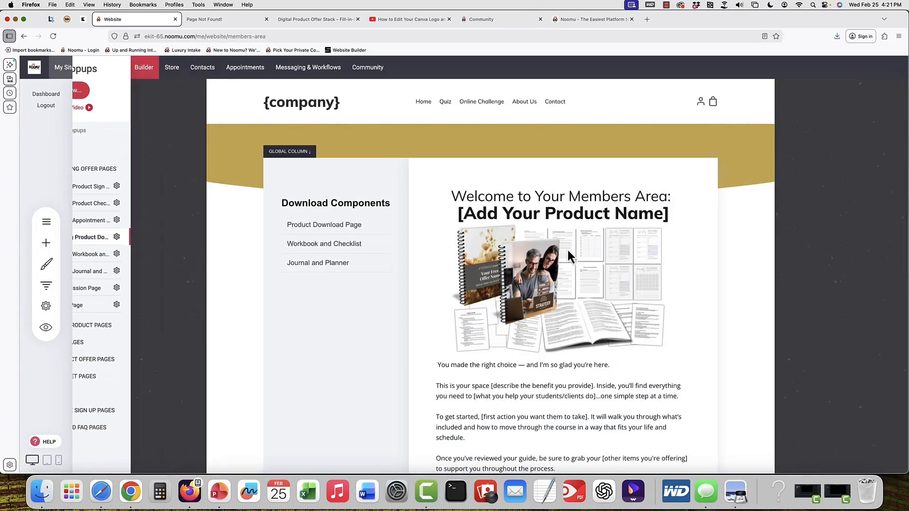
scroll(567, 250, "down", 6)
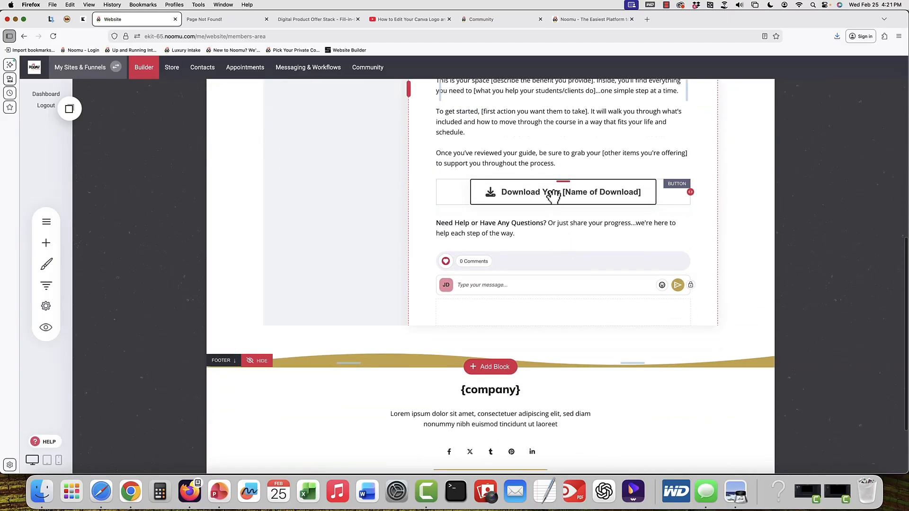
Examine the file link option and file manager for the "Download Your [Name of Download]" button, cancelling without selecting a file.
left_click(553, 196)
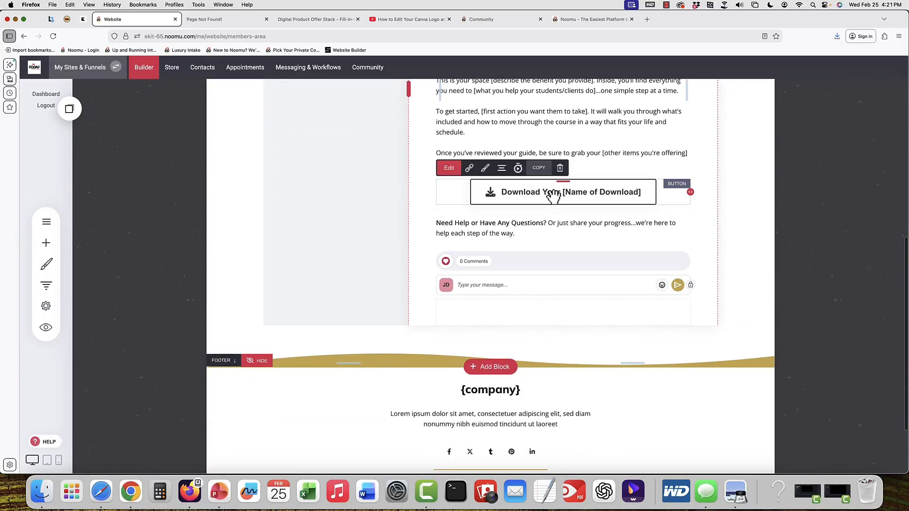
left_click(469, 169)
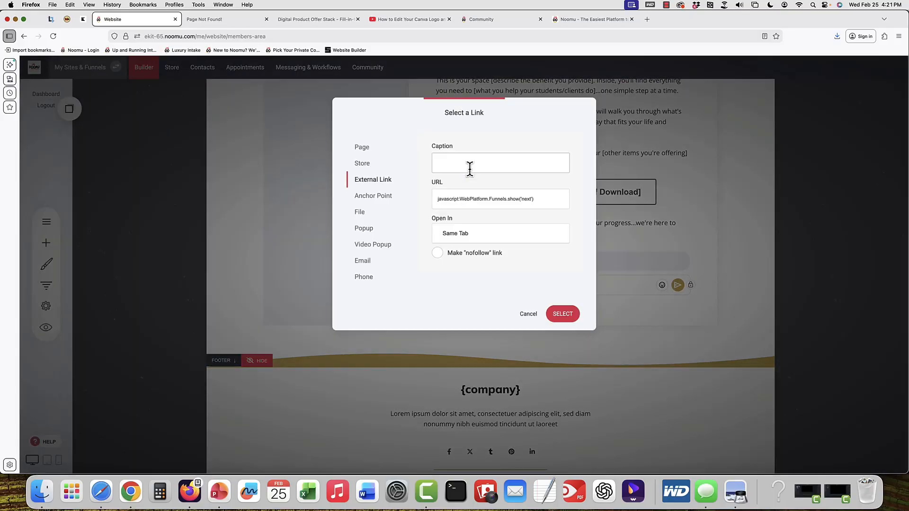
left_click(360, 212)
left_click(474, 197)
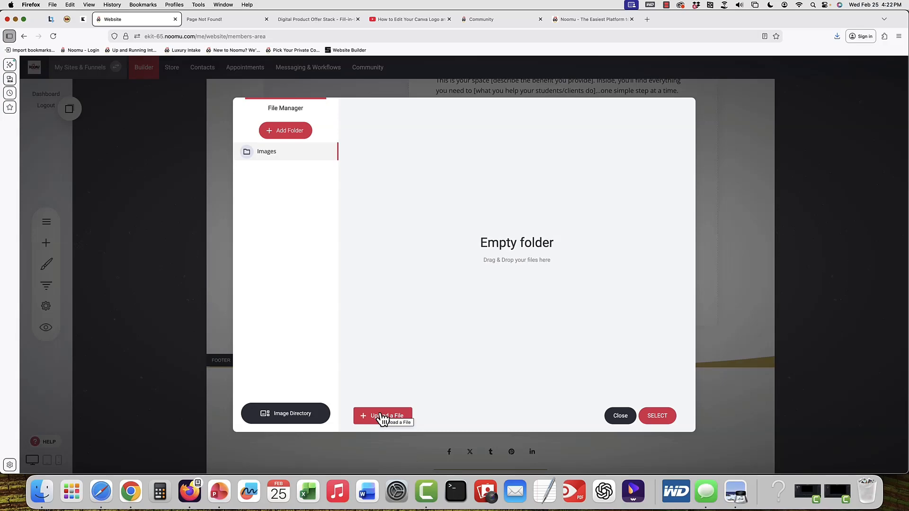
left_click(620, 416)
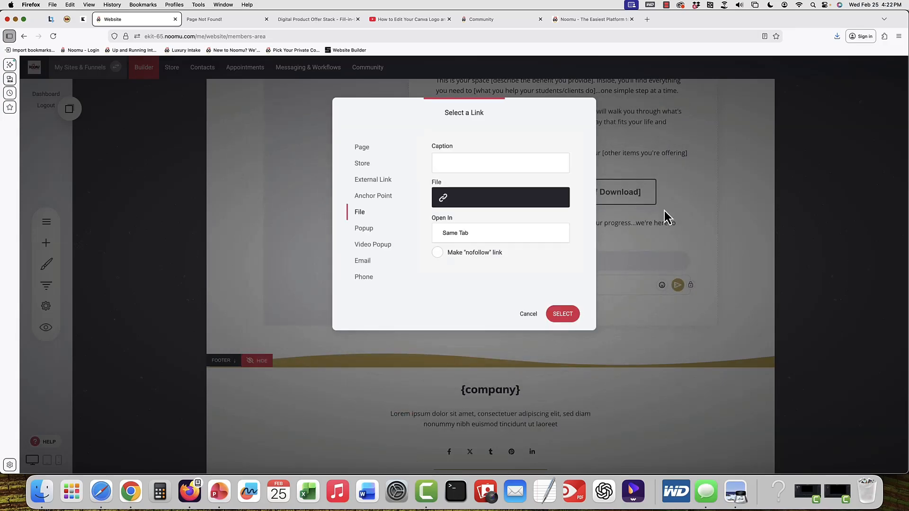
left_click(524, 315)
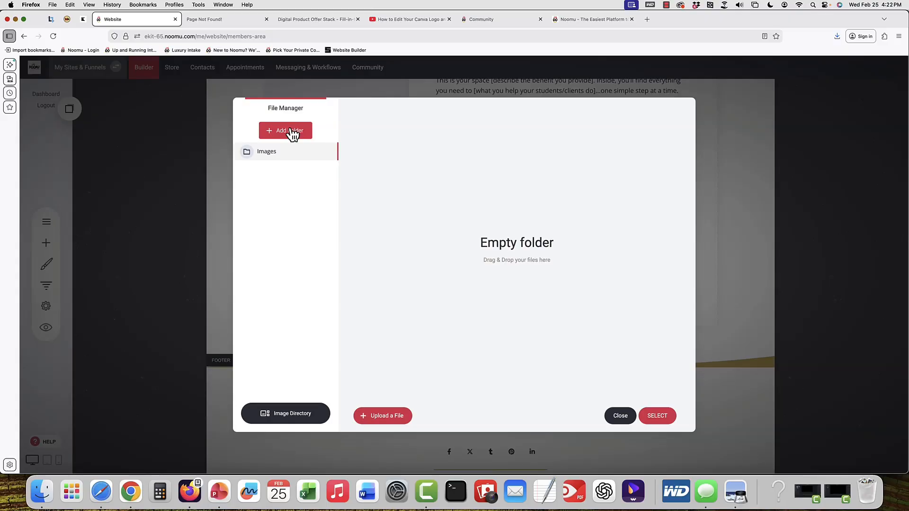
left_click(620, 416)
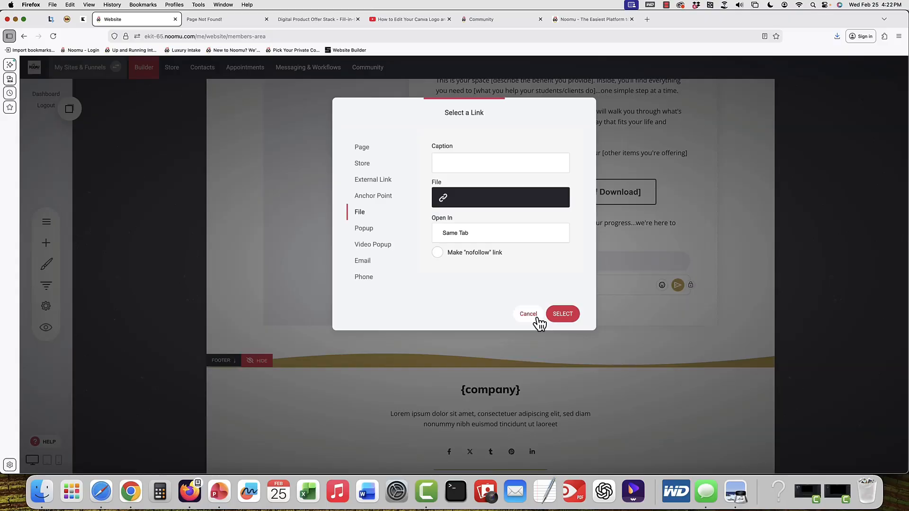
left_click(526, 315)
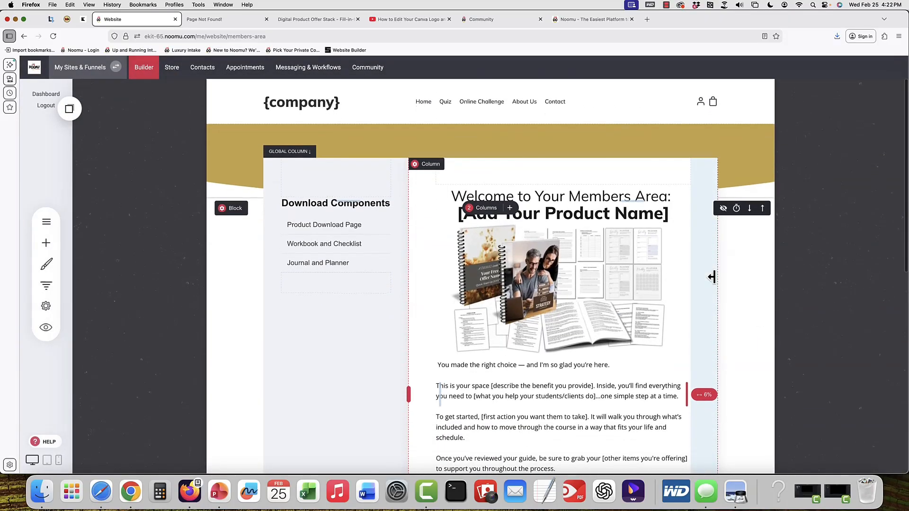